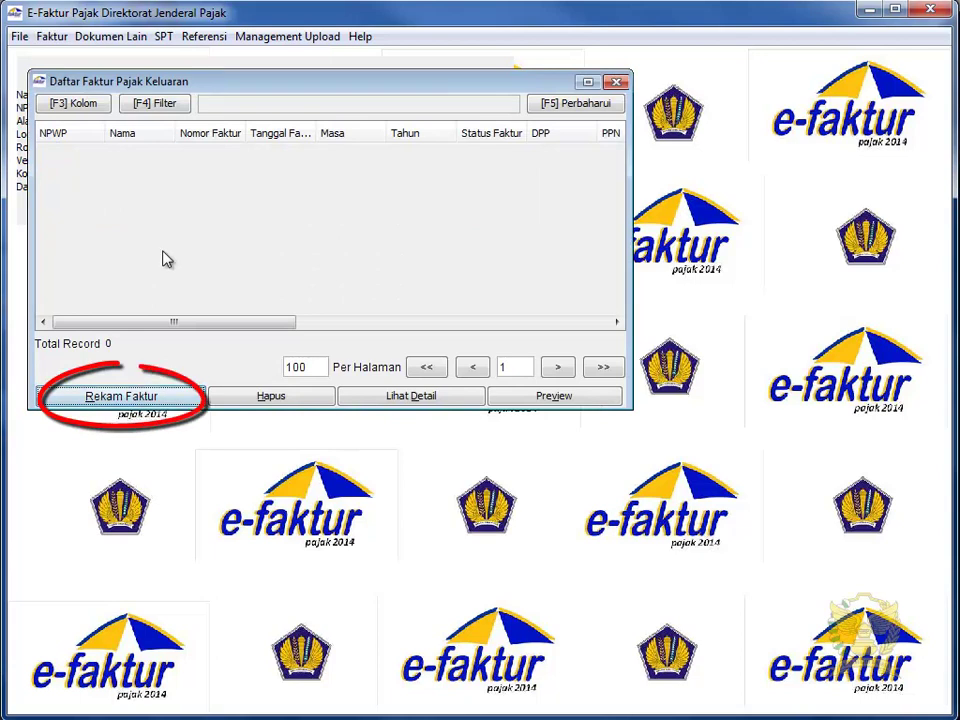
Start a new output invoice, keeping Detail Transaksi 1 and Jenis Faktur 1 - Faktur Pajak.
{"action": "left_click", "coordinate": [167, 396]}
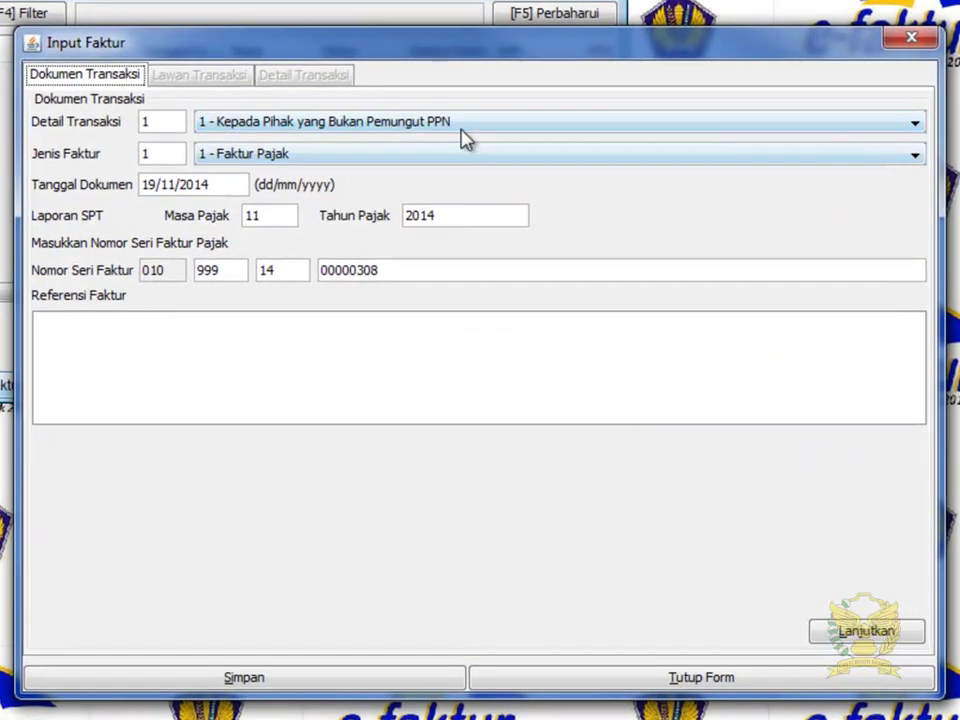
{"action": "left_click", "coordinate": [470, 124]}
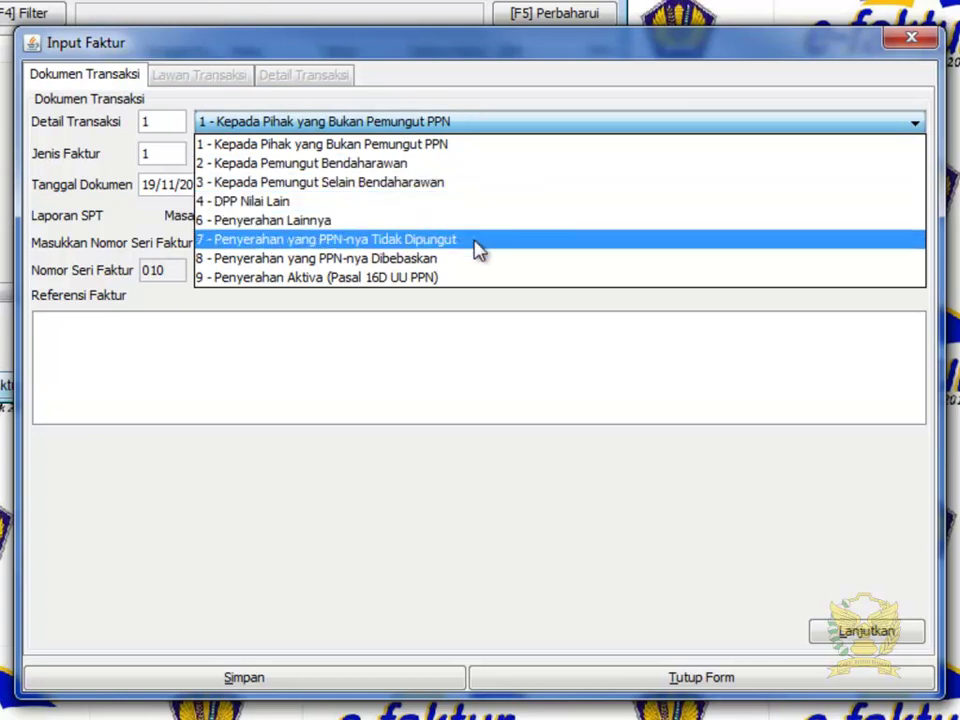
{"action": "left_click", "coordinate": [476, 154]}
{"action": "left_click", "coordinate": [476, 154]}
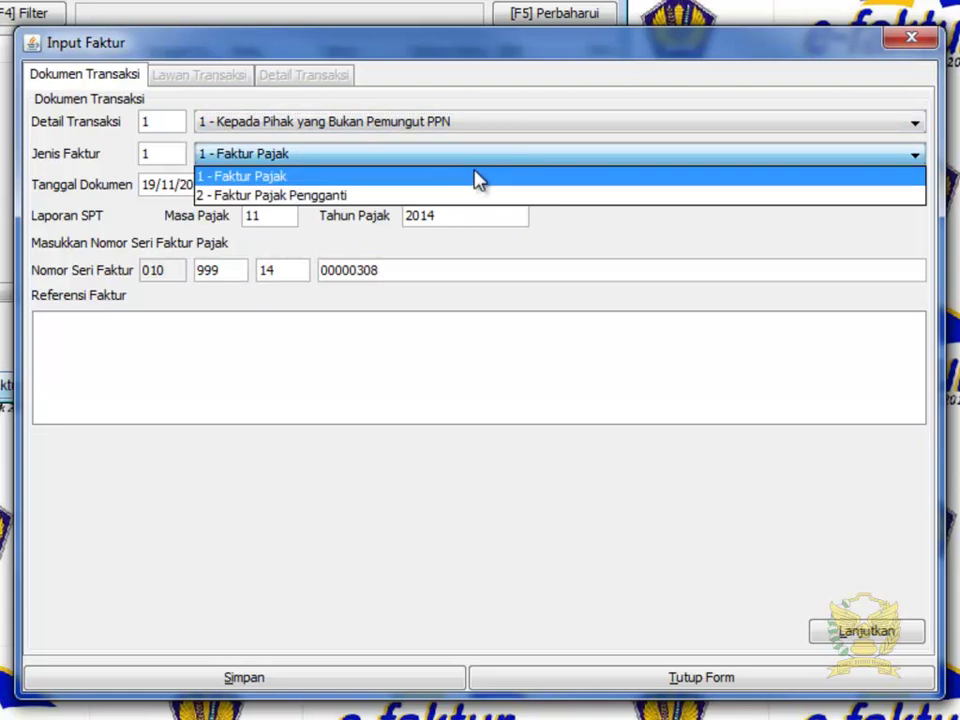
{"action": "left_click", "coordinate": [478, 180]}
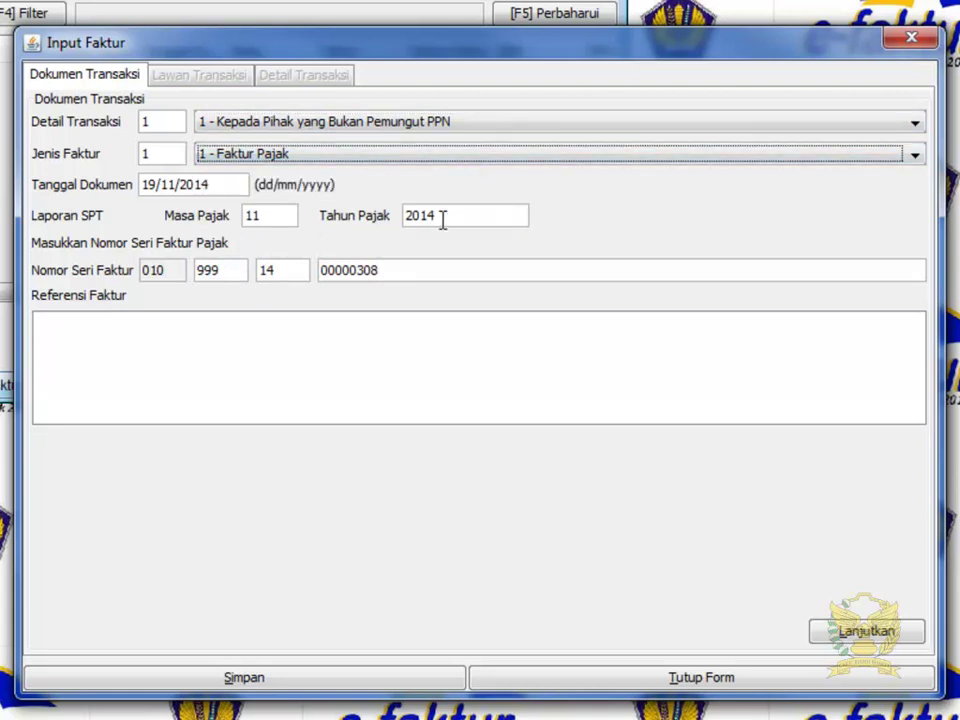
Enter the reference 'KURS KMK US$ 1 = Rp. 10.000,00' and move on to Lawan Transaksi.
{"action": "left_click", "coordinate": [332, 315]}
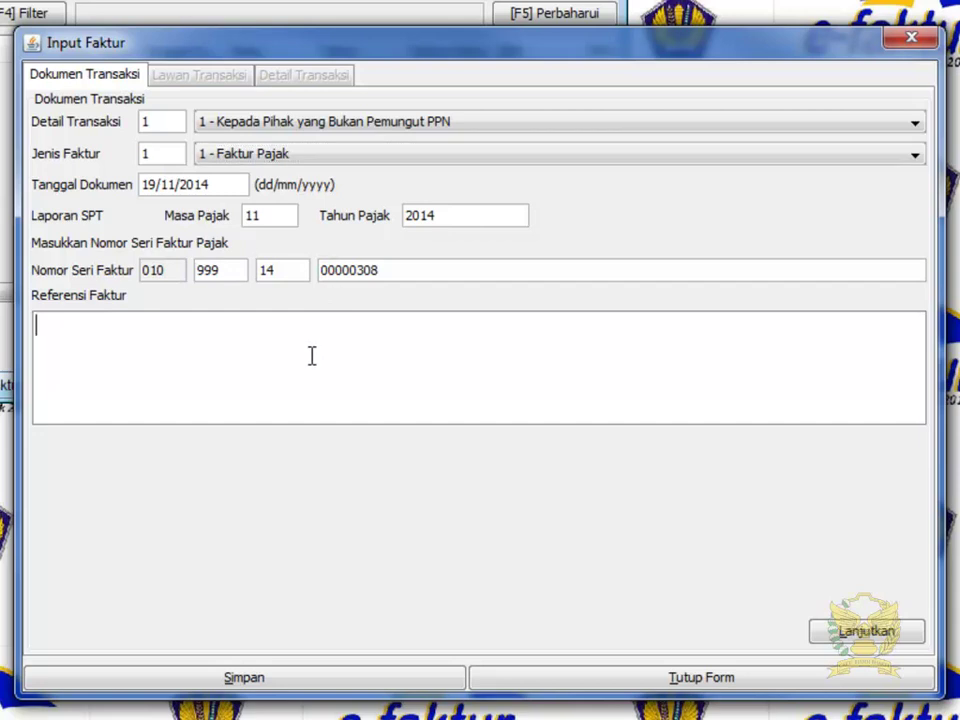
{"action": "type", "text": "KURS"}
{"action": "key", "text": "BackSpace"}
{"action": "key", "text": "BackSpace"}
{"action": "type", "text": "RS KMK "}
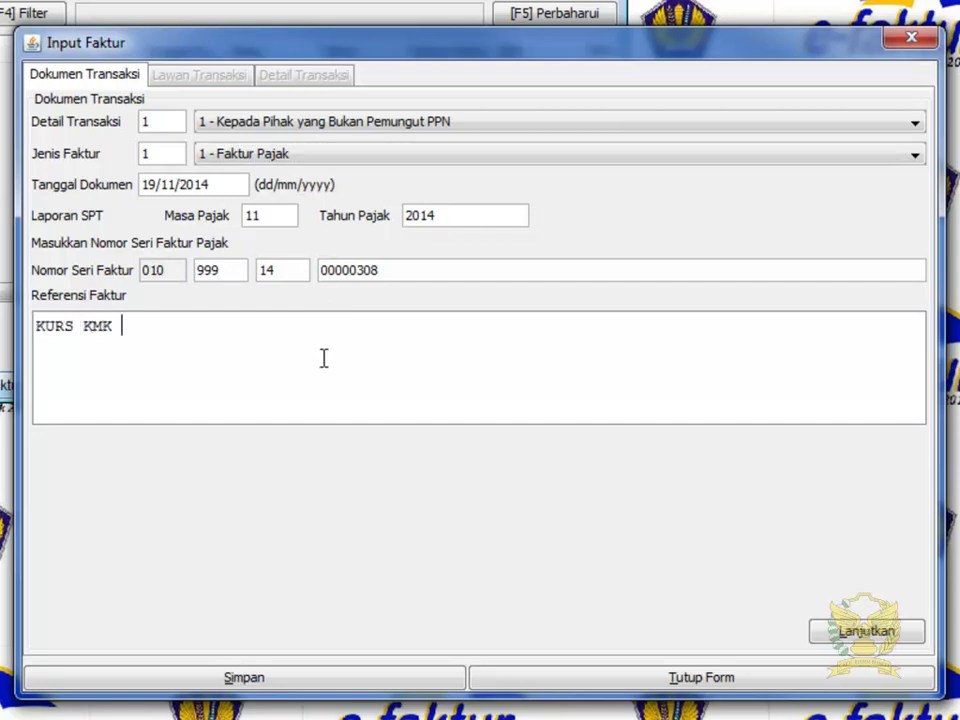
{"action": "type", "text": "US$ 1 = R"}
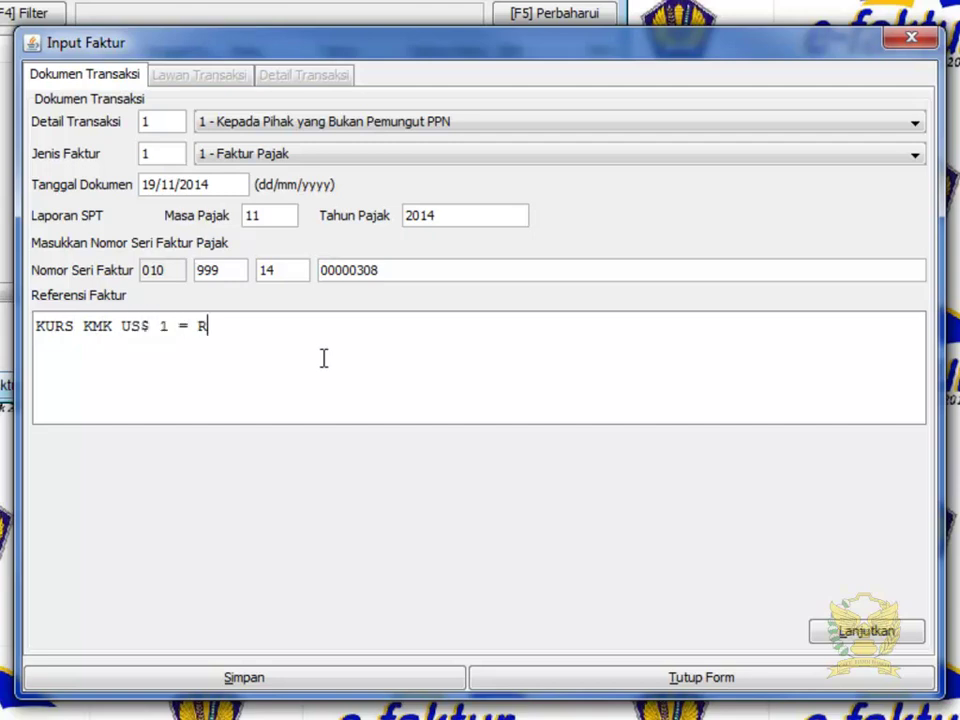
{"action": "type", "text": "p. 10.000,00"}
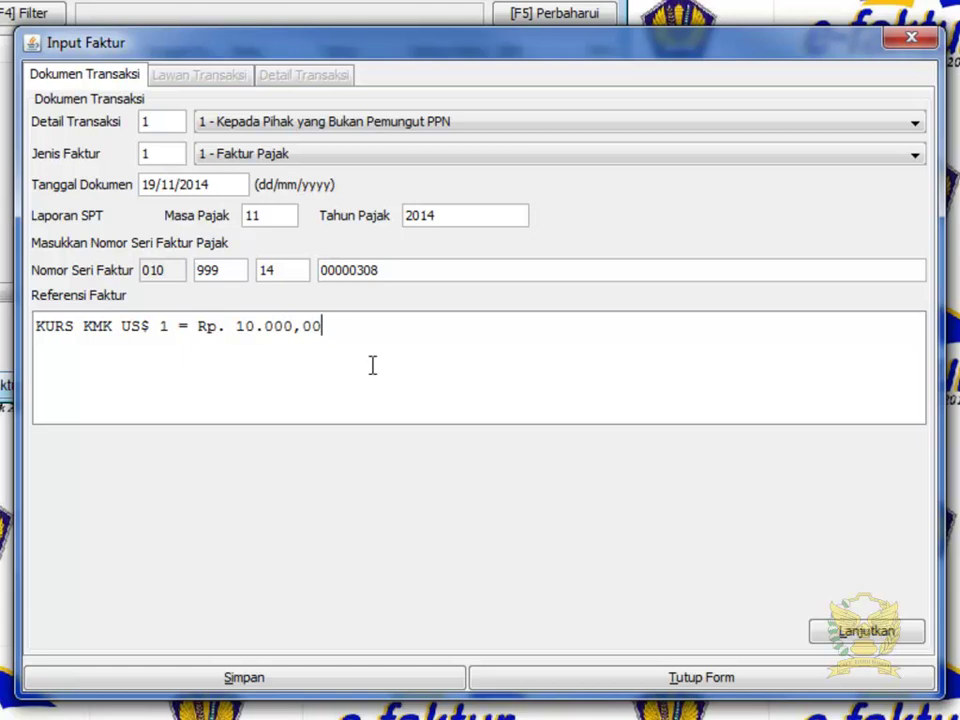
{"action": "left_click", "coordinate": [850, 636]}
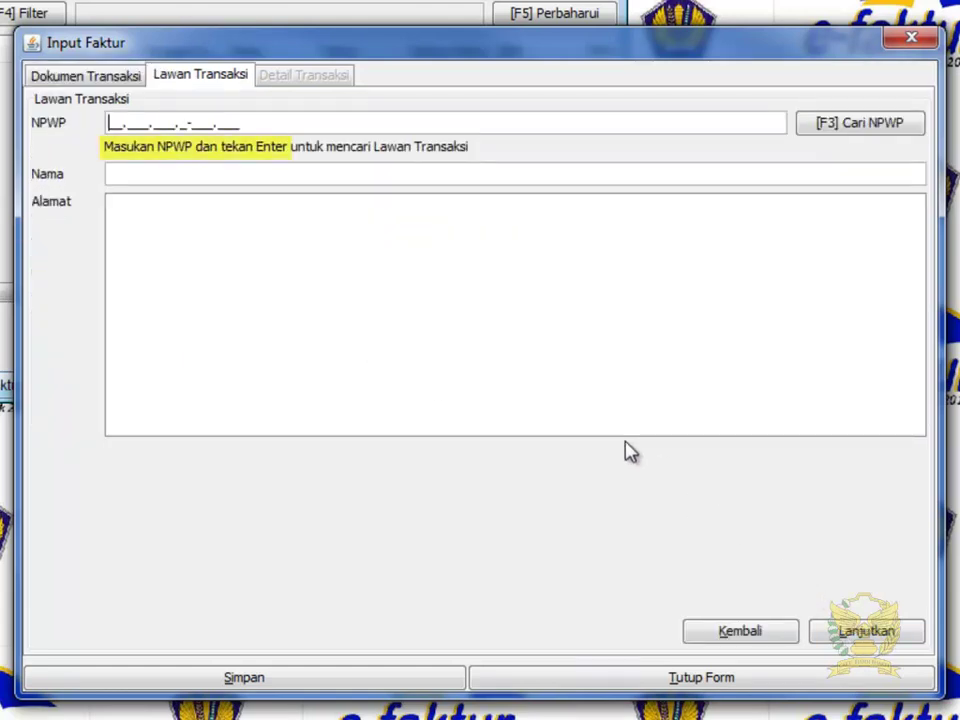
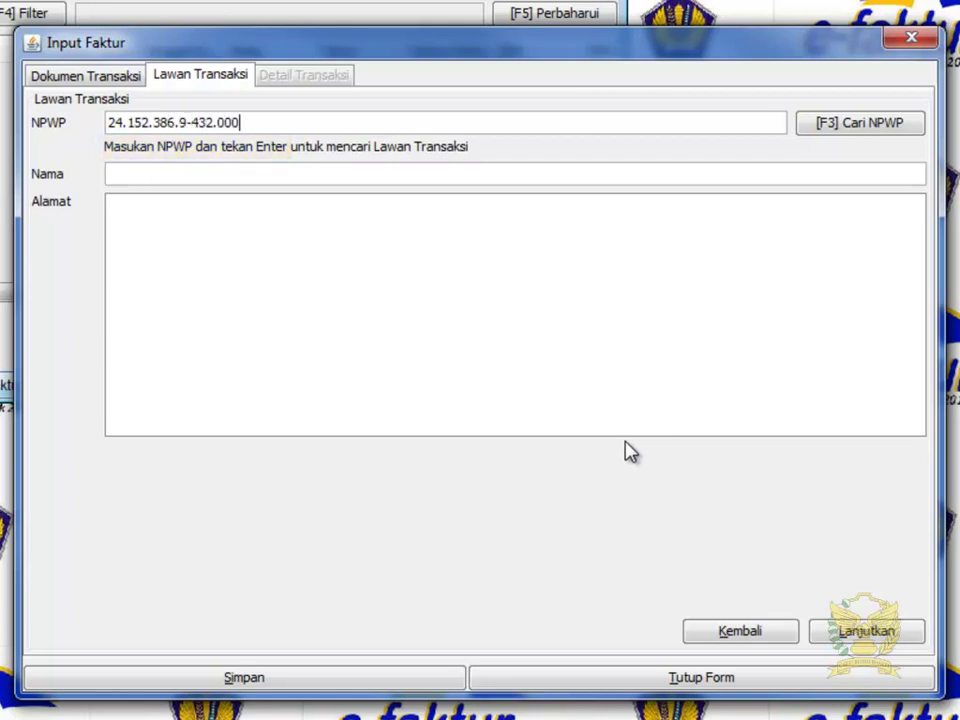
Look up the buyer's NPWP and choose to create it as a new counterparty.
{"action": "key", "text": "Return"}
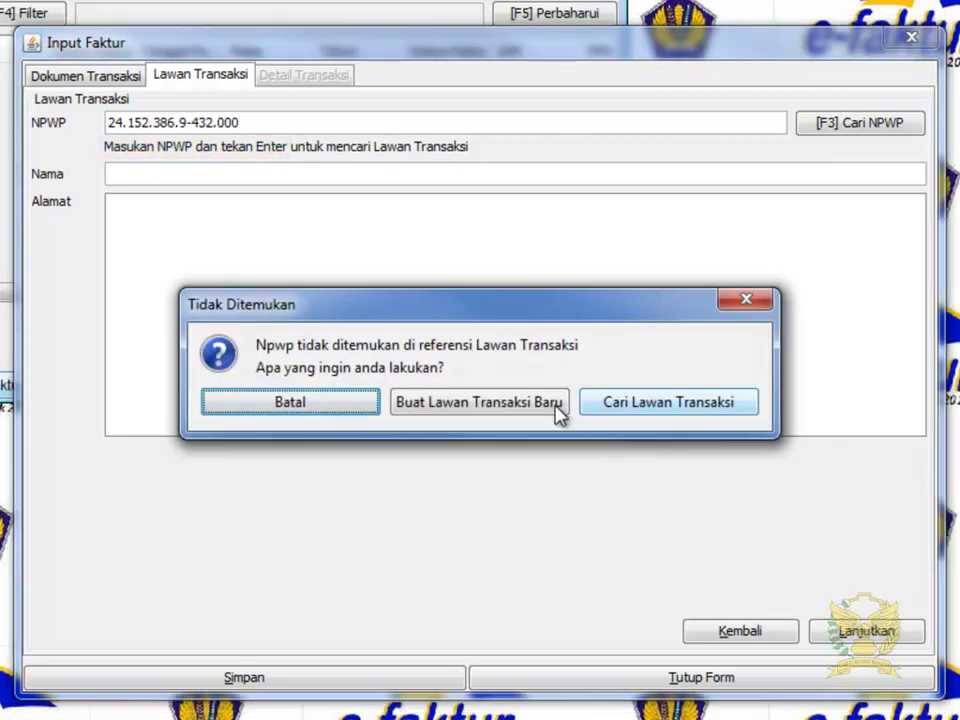
{"action": "left_click", "coordinate": [557, 404]}
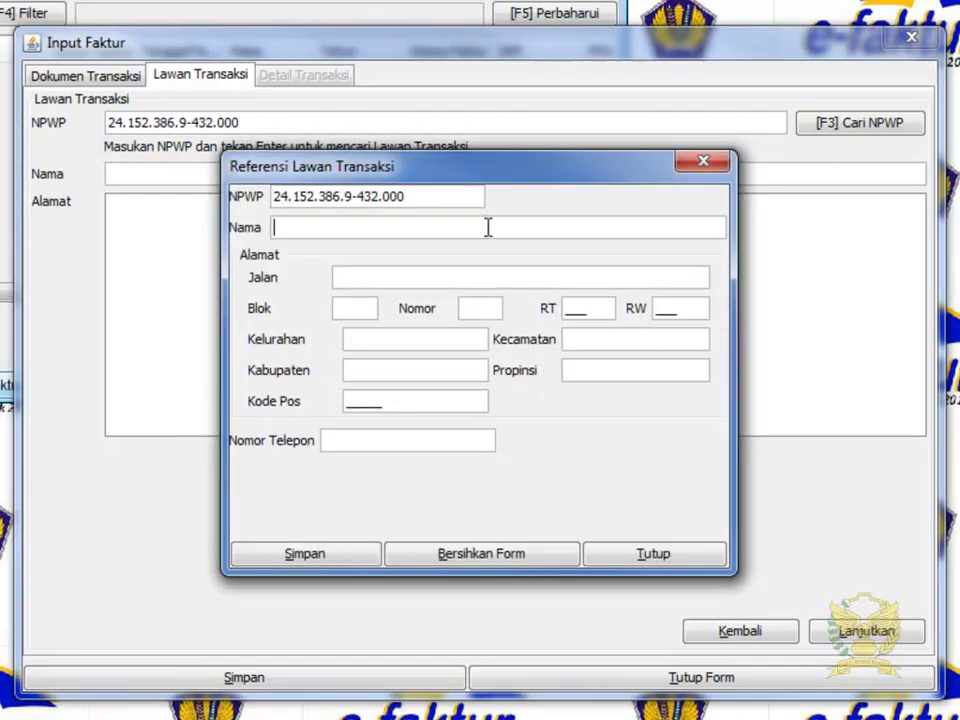
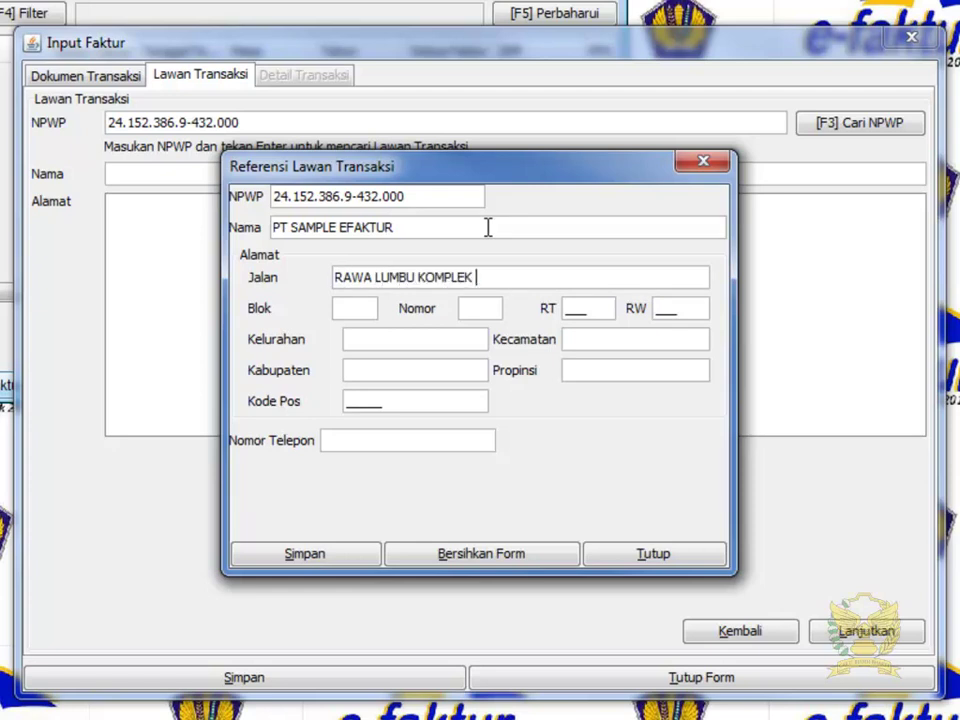
Fill in name PT SAMPLE EFAKTUR, the full address and phone number, and save the counterparty.
{"action": "key", "text": "Tab"}
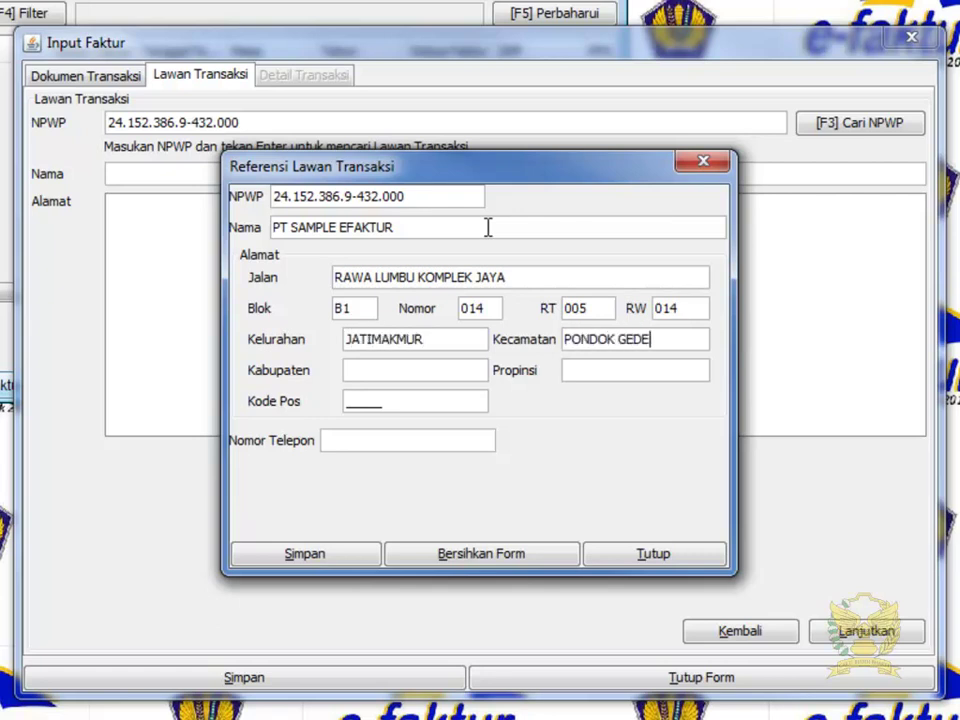
{"action": "key", "text": "Tab"}
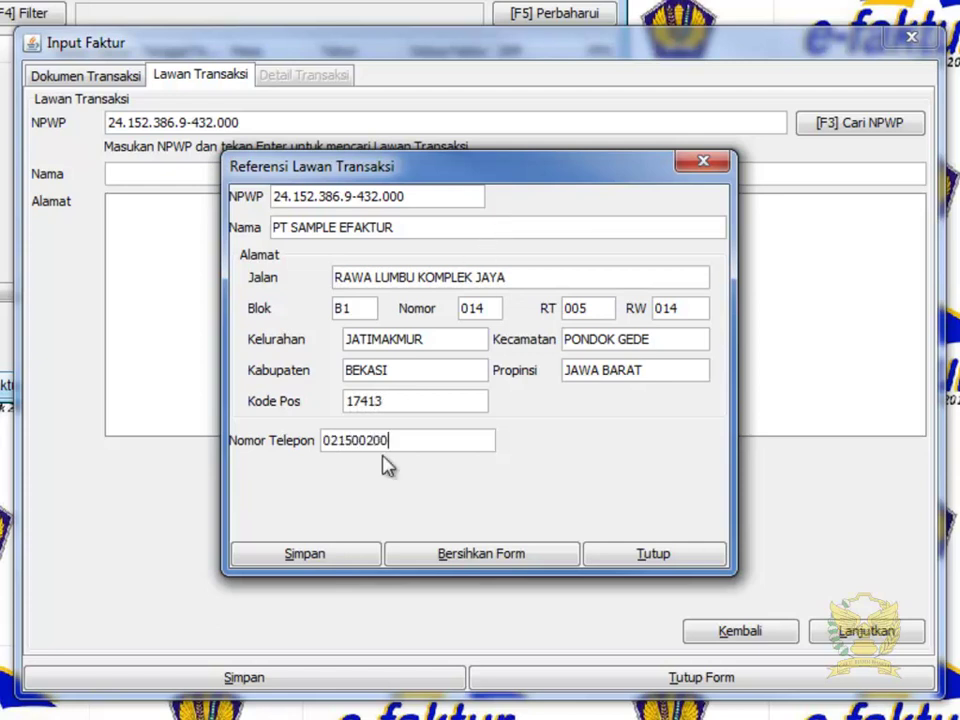
{"action": "left_click", "coordinate": [368, 561]}
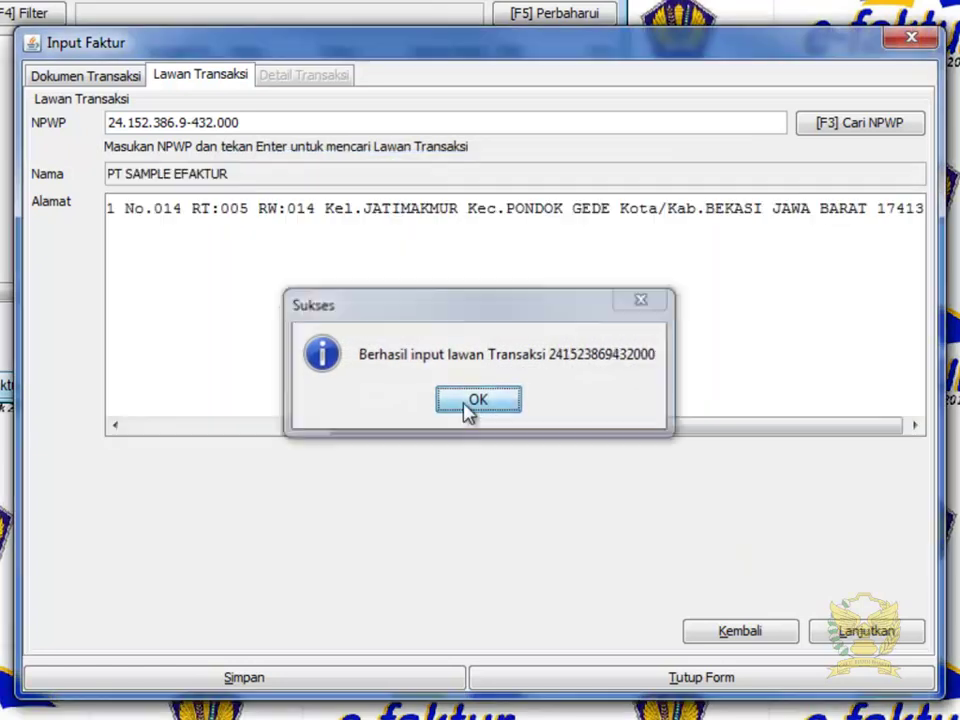
Record item A01 'AC 1 PK' with quantity 3, totalling 6.000.000, and accept adding another line.
{"action": "left_click", "coordinate": [466, 402]}
{"action": "left_click", "coordinate": [862, 638]}
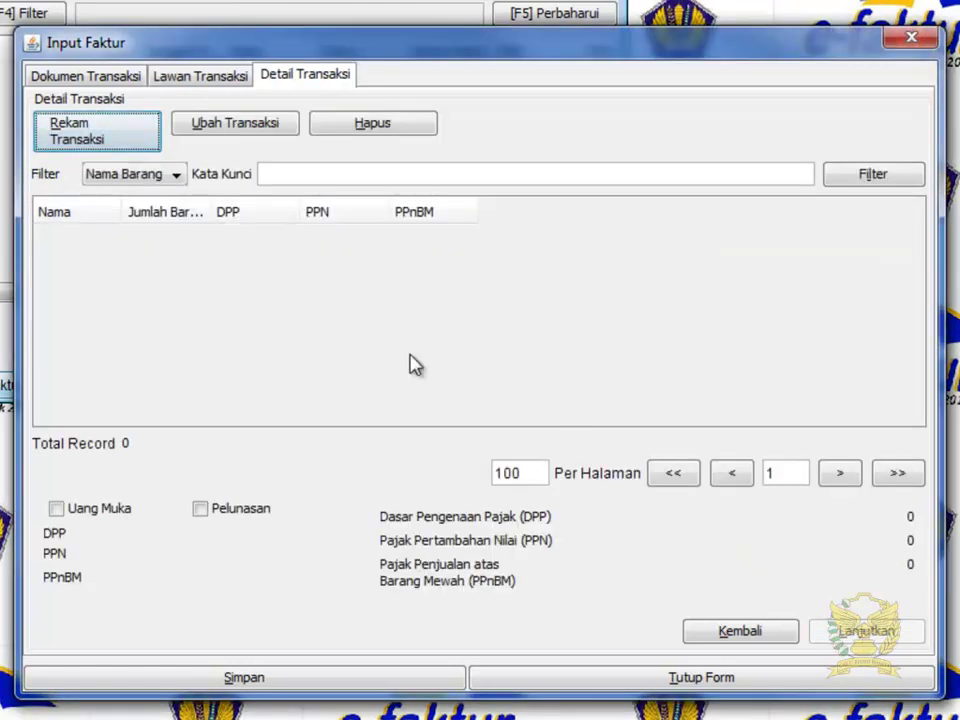
{"action": "left_click", "coordinate": [132, 137]}
{"action": "type", "text": "A0"}
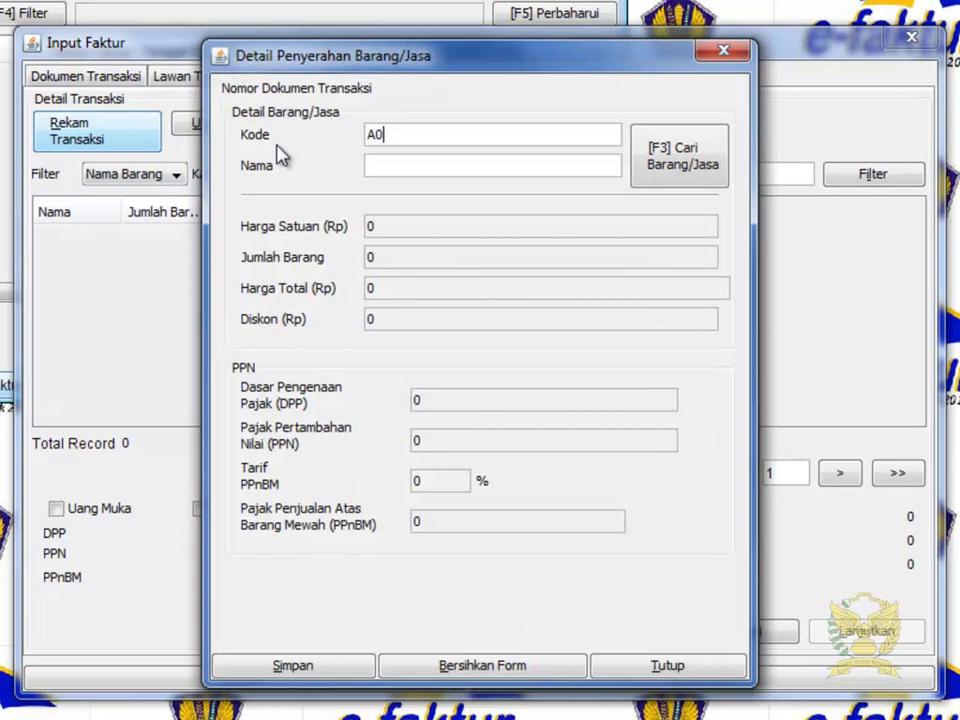
{"action": "type", "text": "AC 1PK"}
{"action": "key", "text": "Tab"}
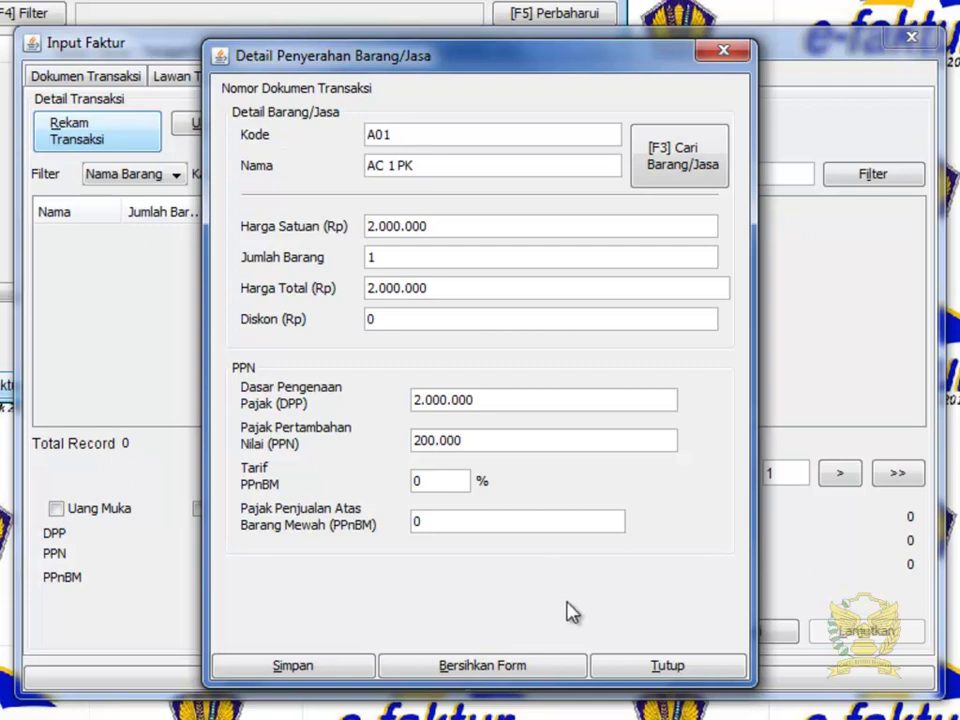
{"action": "left_click", "coordinate": [396, 262]}
{"action": "type", "text": "3"}
{"action": "left_click", "coordinate": [325, 662]}
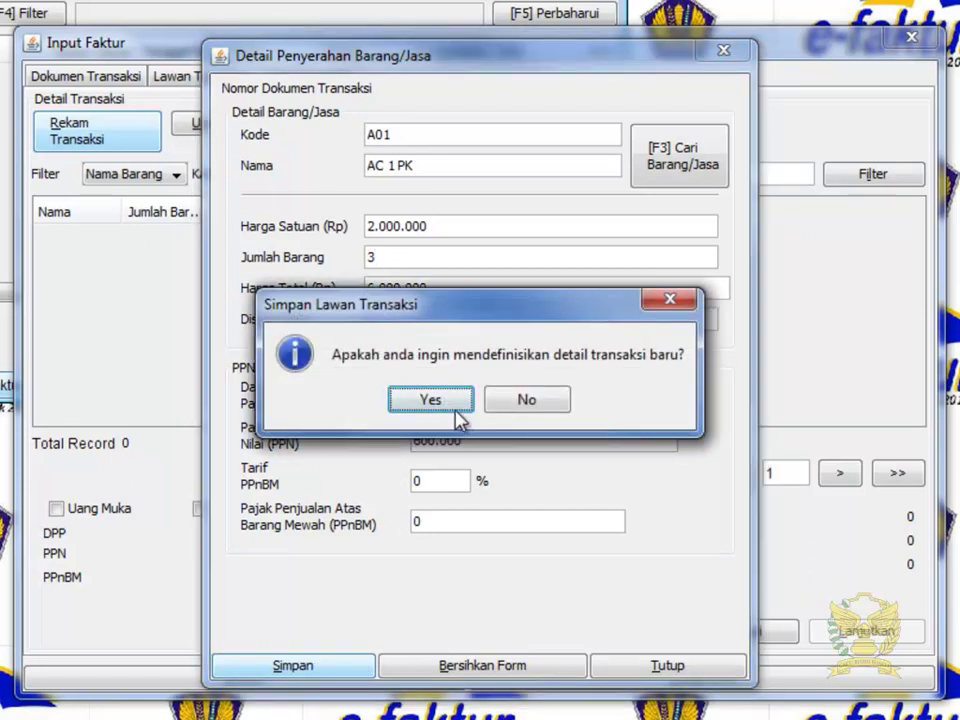
{"action": "left_click", "coordinate": [453, 405]}
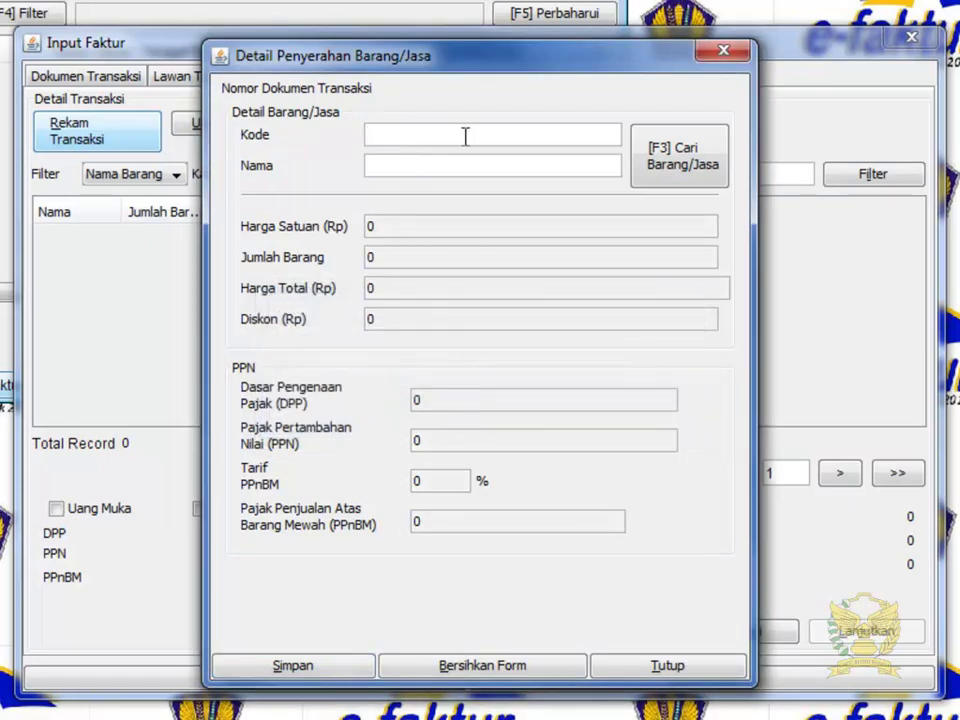
Register new service JASA-01 'JASA PEMASANGAN' with a selling price of 1.000.000.
{"action": "type", "text": "JASA-01"}
{"action": "key", "text": "Tab"}
{"action": "type", "text": "JAS"}
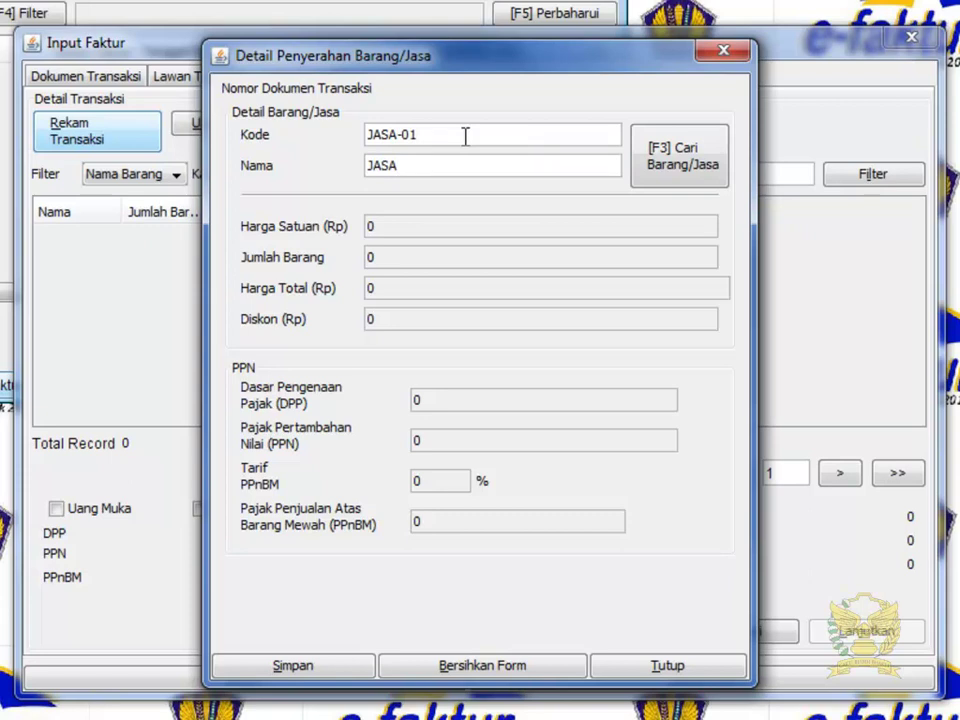
{"action": "type", "text": "A PEMASANGAN"}
{"action": "key", "text": "Return"}
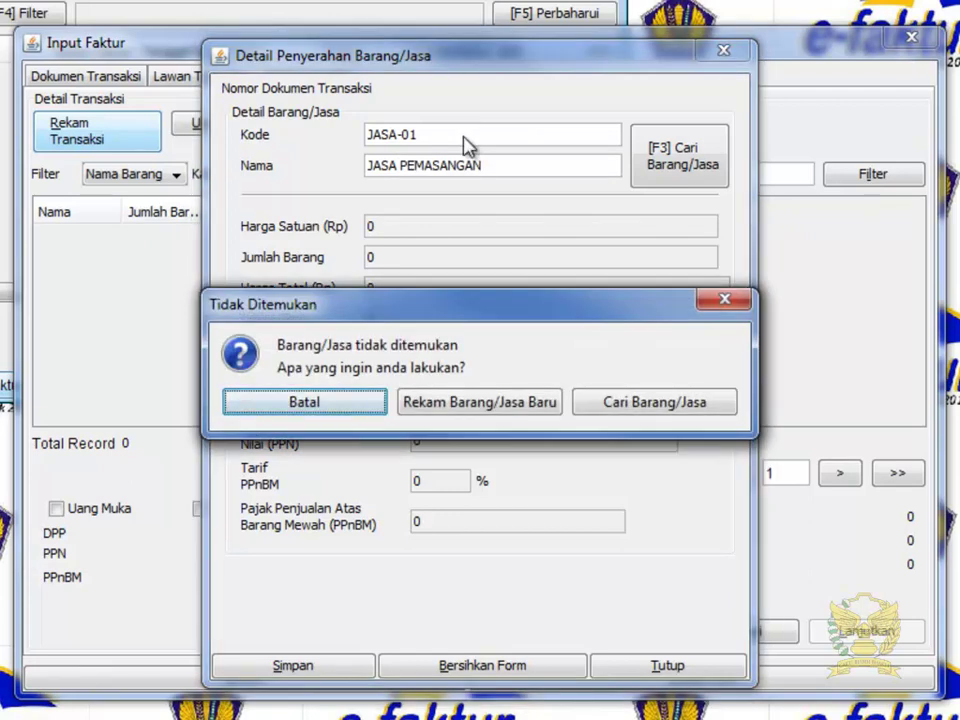
{"action": "left_click", "coordinate": [544, 403]}
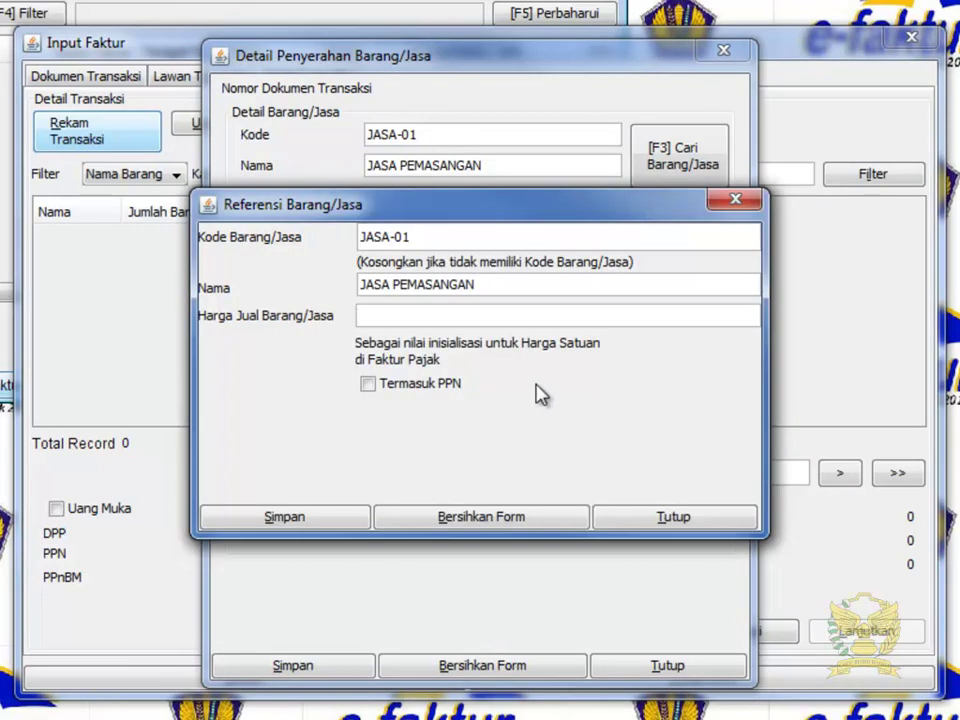
{"action": "left_click", "coordinate": [531, 316]}
{"action": "type", "text": "1000000"}
{"action": "left_click", "coordinate": [349, 516]}
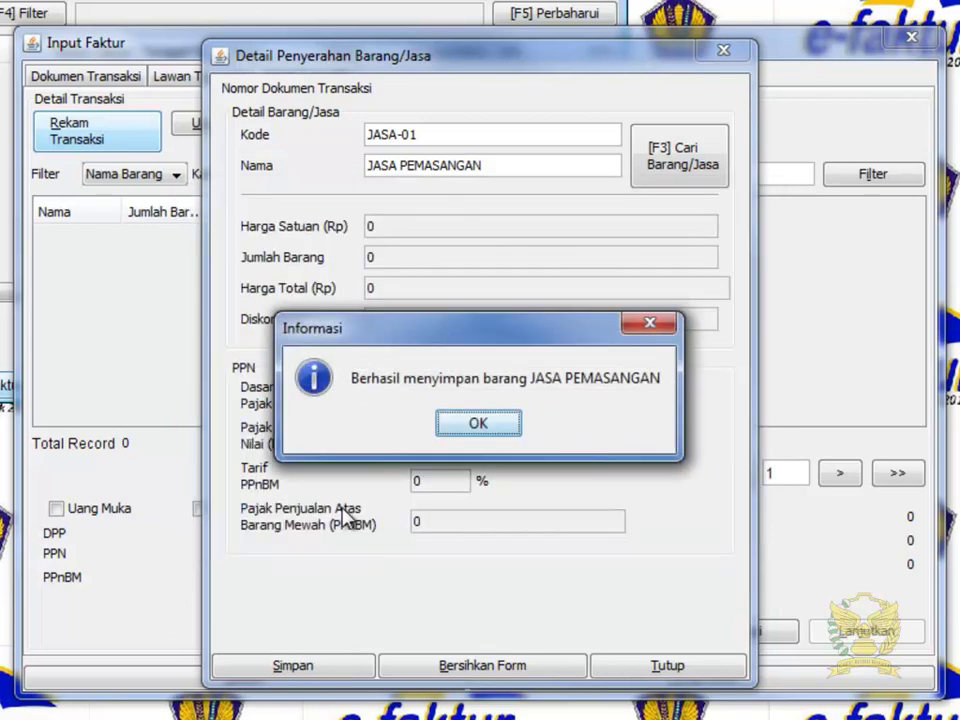
{"action": "left_click", "coordinate": [479, 425]}
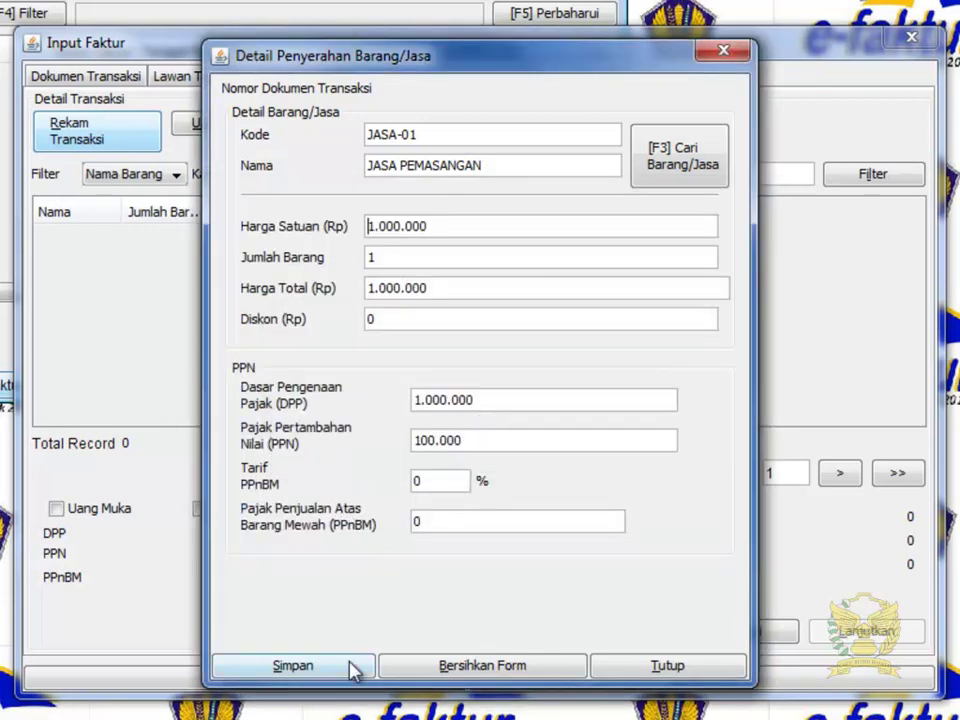
Save the JASA PEMASANGAN line, widen the Nama column, and save the invoice (DPP 7.000.000, PPN 700.000).
{"action": "left_click", "coordinate": [352, 668]}
{"action": "left_click", "coordinate": [555, 399]}
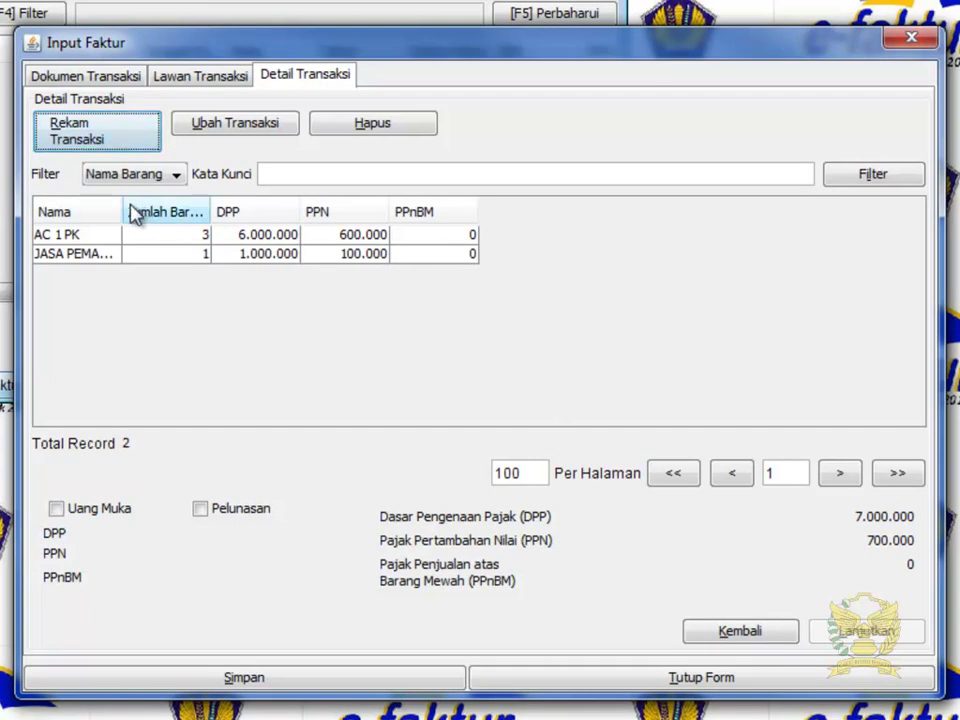
{"action": "left_click_drag", "start_coordinate": [123, 205], "coordinate": [180, 209]}
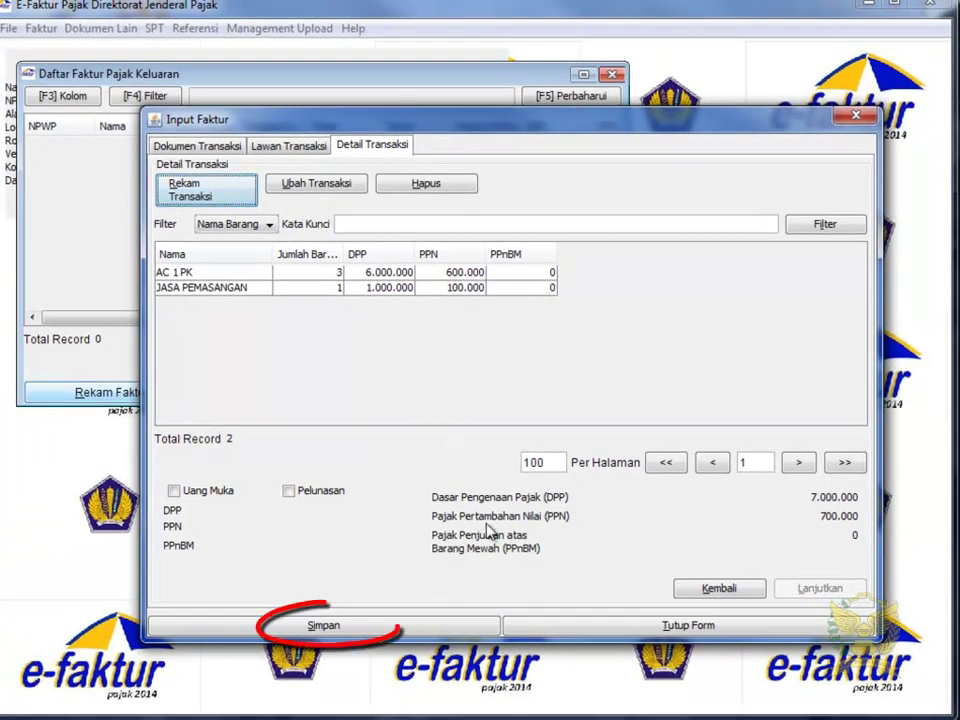
{"action": "left_click", "coordinate": [467, 620]}
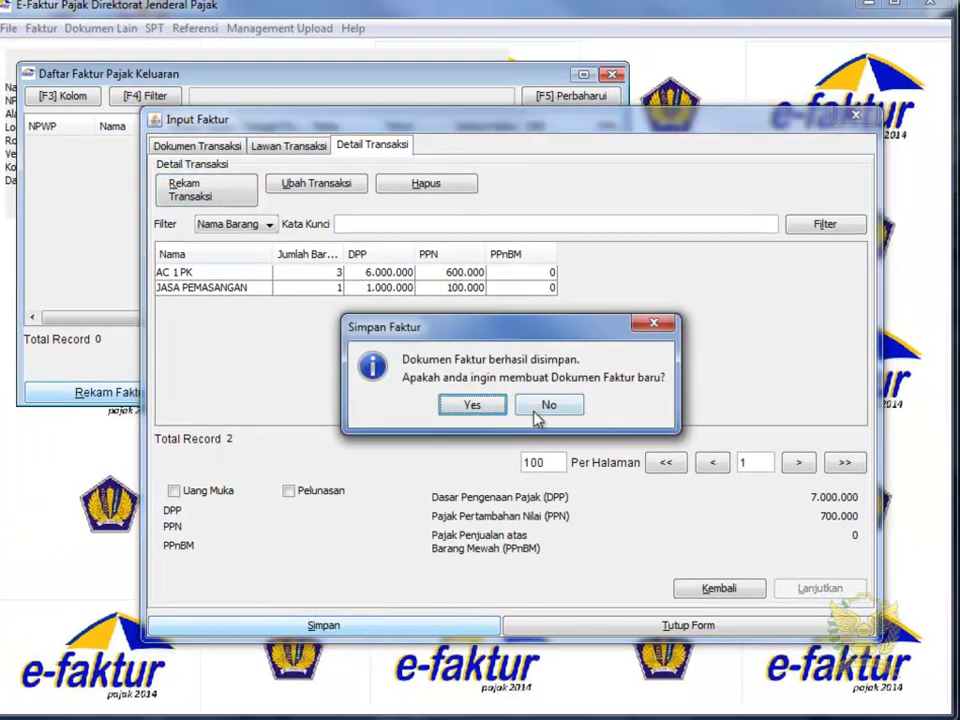
Decline another invoice, maximize the output invoice list, and widen Status Approval to show Belum Approve.
{"action": "left_click", "coordinate": [537, 410]}
{"action": "left_click", "coordinate": [449, 156]}
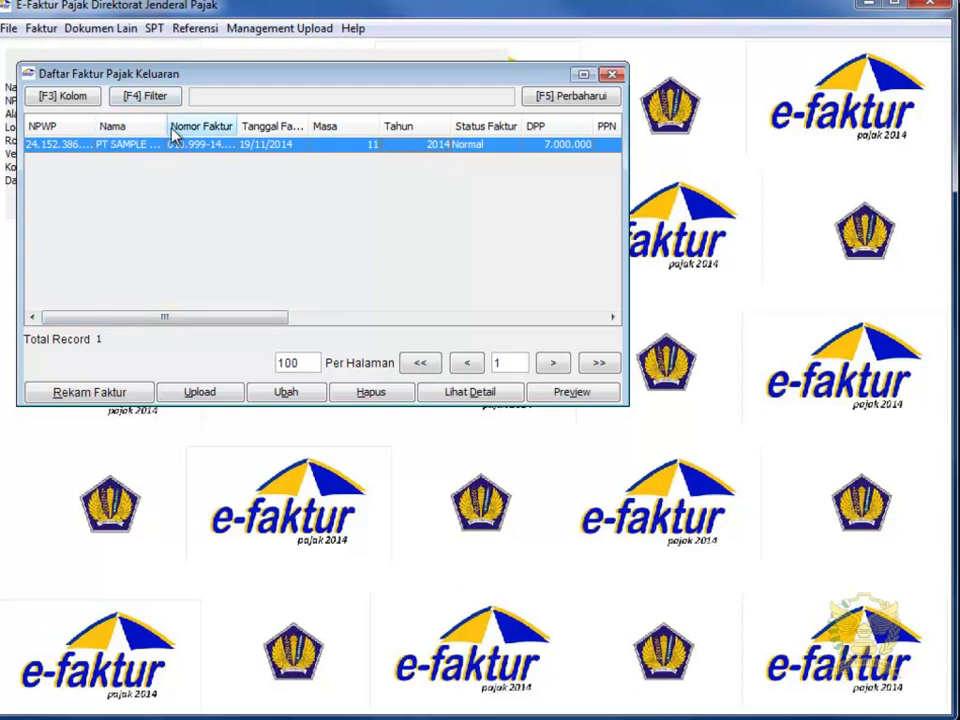
{"action": "double_click", "coordinate": [167, 77]}
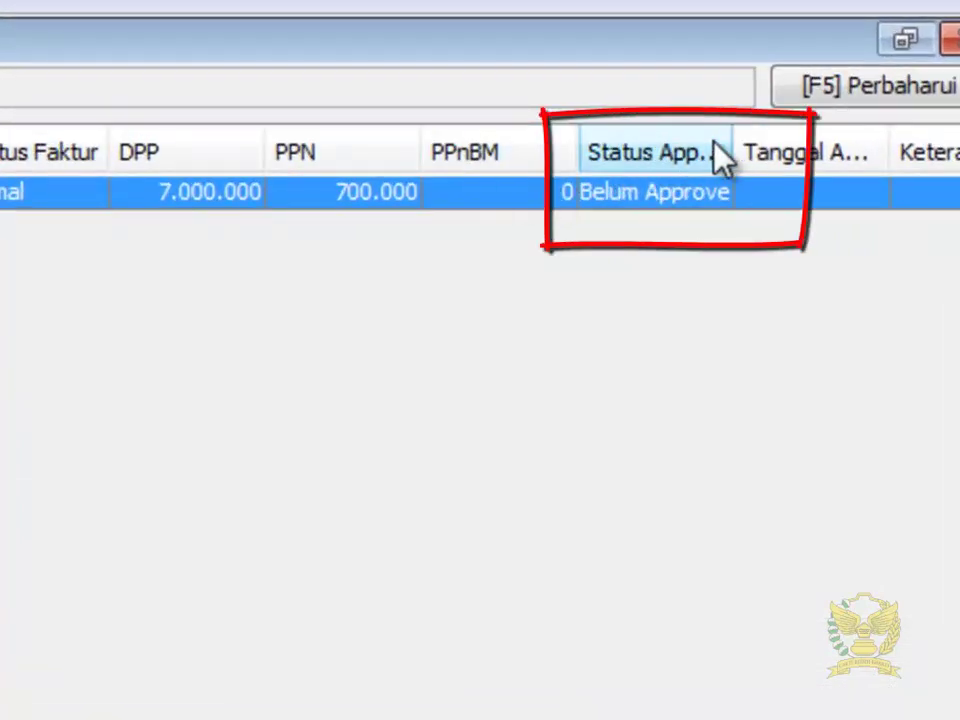
{"action": "left_click_drag", "start_coordinate": [735, 140], "coordinate": [792, 140]}
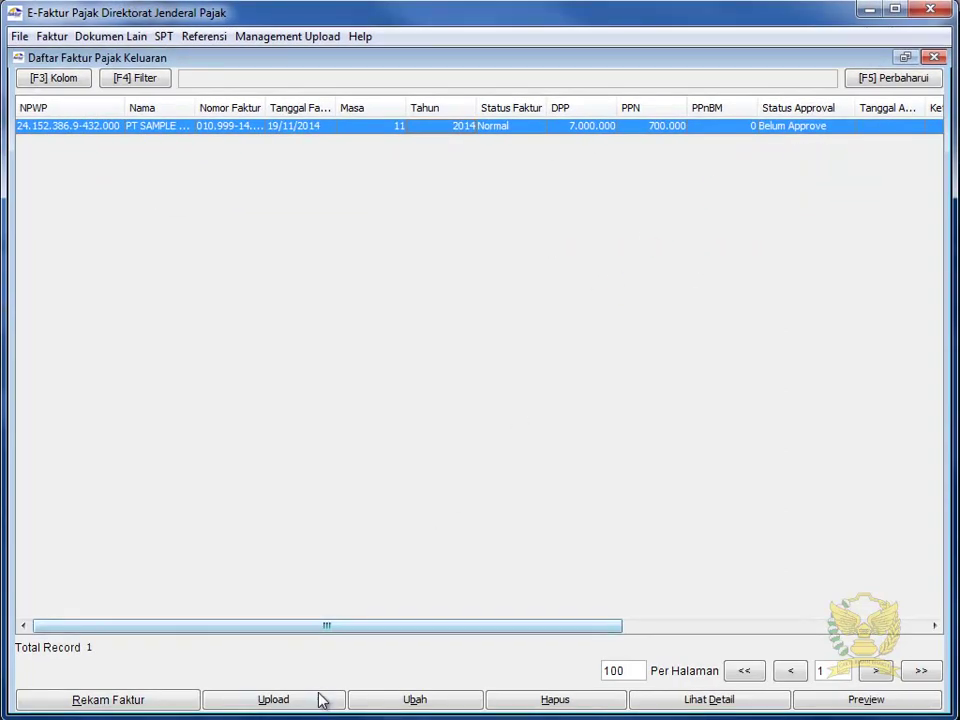
Upload the saved invoice and confirm, so its status becomes Siap Approve.
{"action": "left_click", "coordinate": [320, 701]}
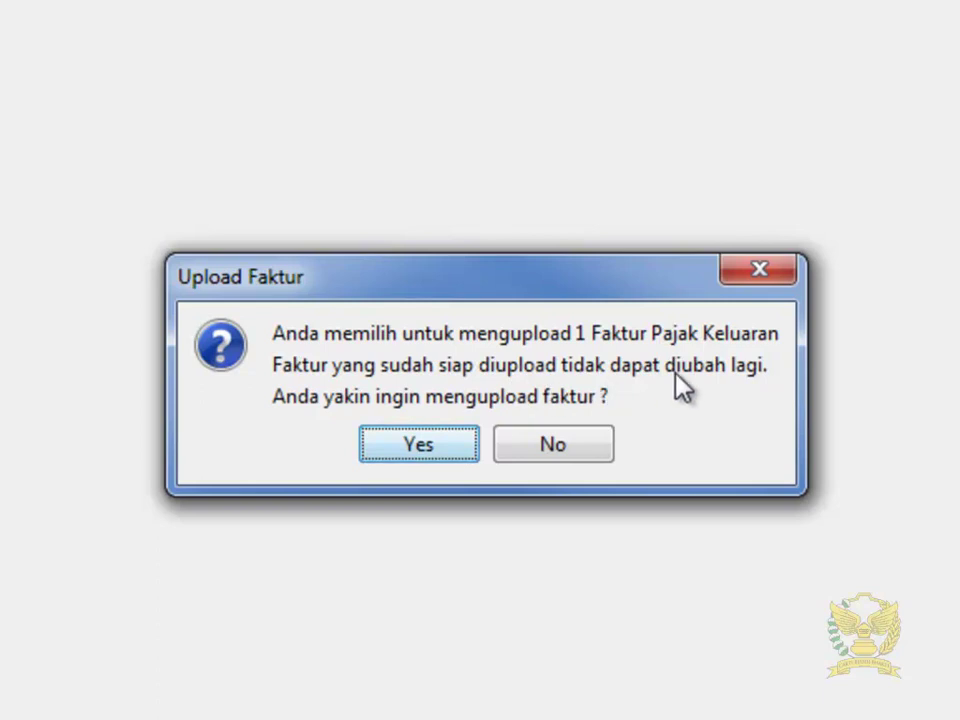
{"action": "left_click", "coordinate": [440, 450]}
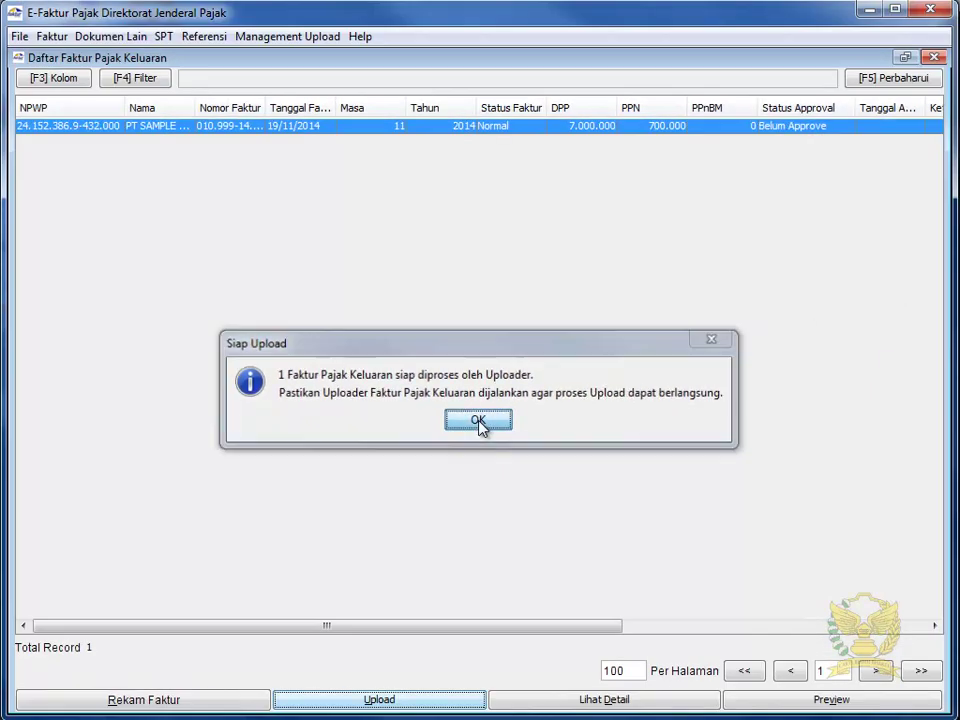
{"action": "left_click", "coordinate": [478, 428]}
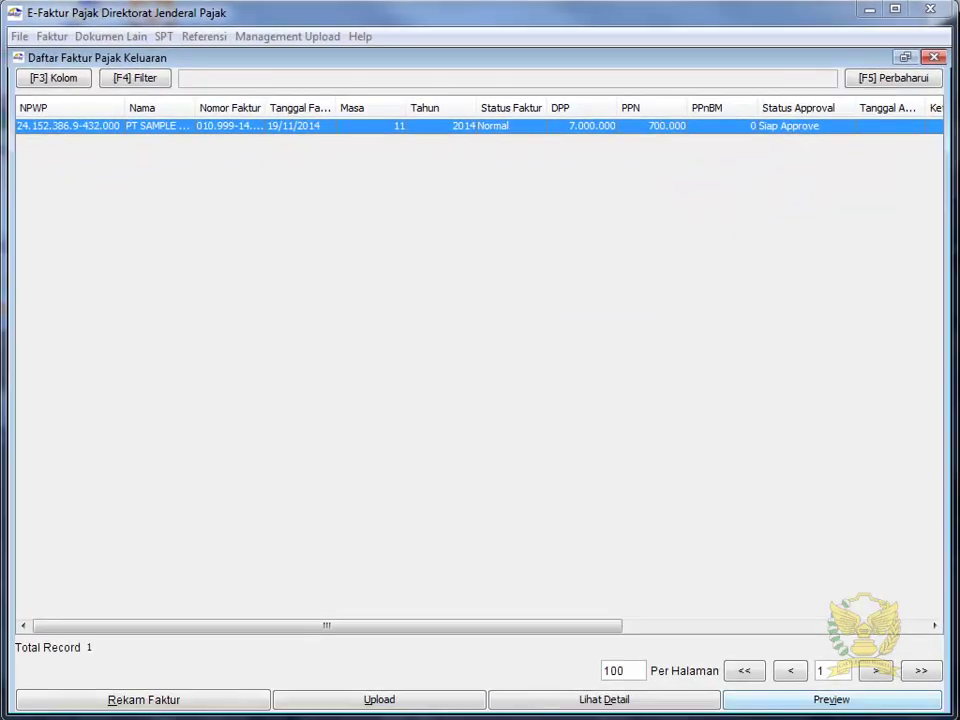
{"action": "left_click", "coordinate": [885, 699]}
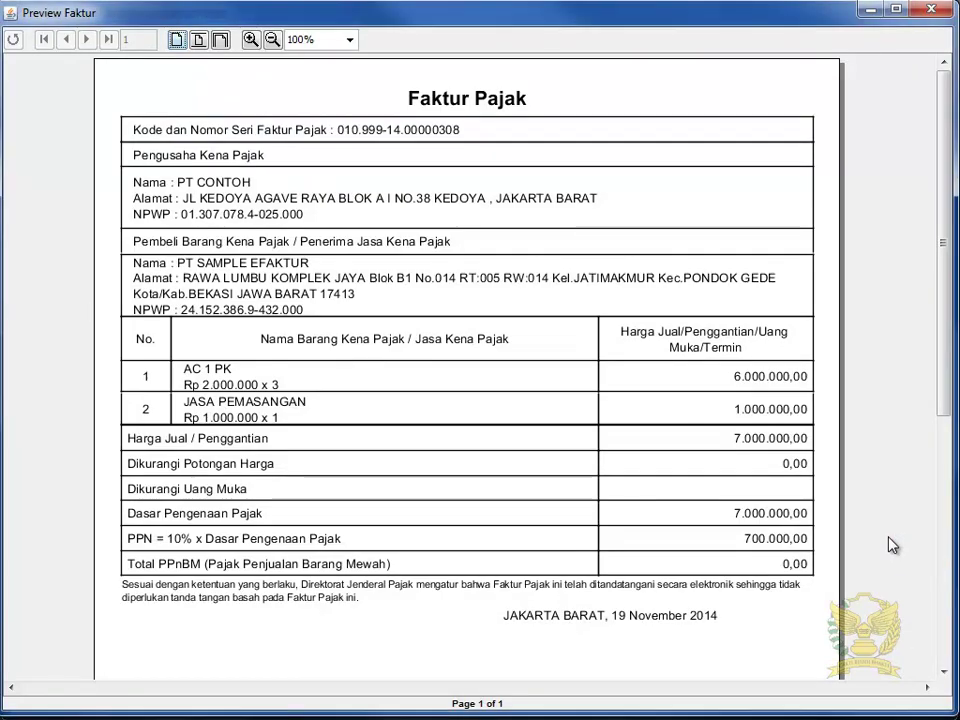
{"action": "mouse_move", "coordinate": [949, 396]}
{"action": "left_mouse_down"}
{"action": "mouse_move", "coordinate": [945, 506]}
{"action": "mouse_move", "coordinate": [939, 396]}
{"action": "left_mouse_up"}
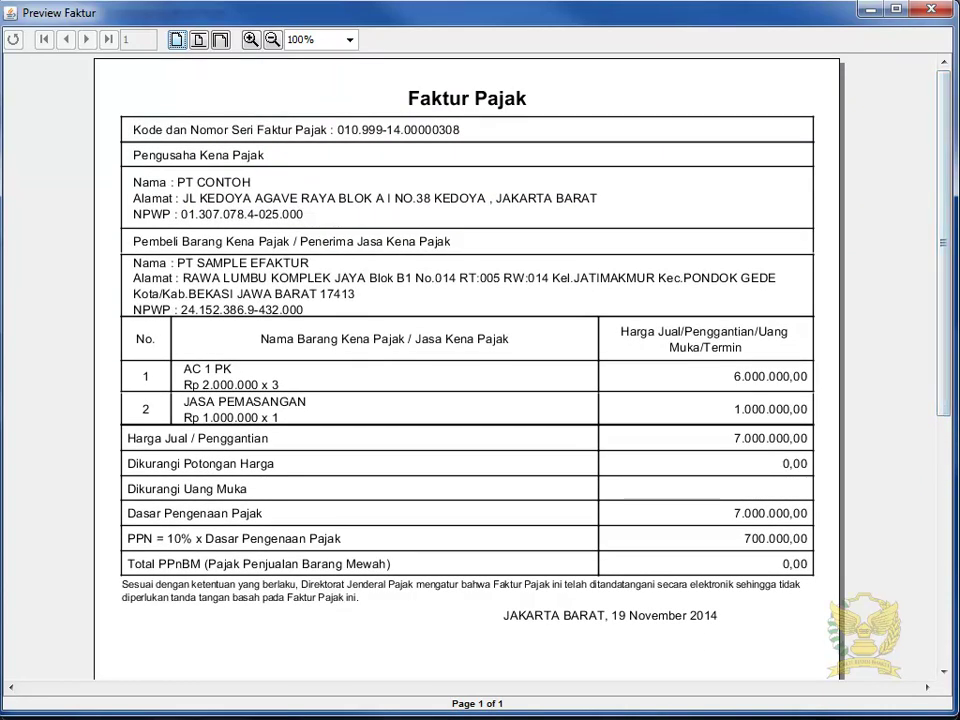
{"action": "left_click", "coordinate": [931, 9]}
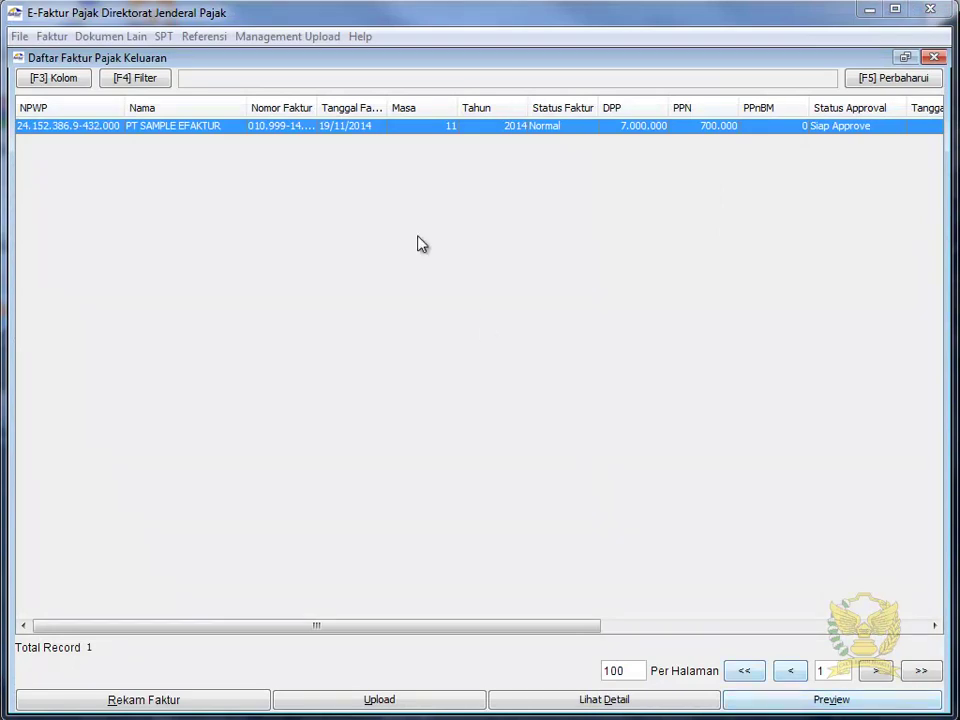
From Upload Faktur / Retur, start the uploader after logging in with the captcha and password.
{"action": "left_click", "coordinate": [271, 40]}
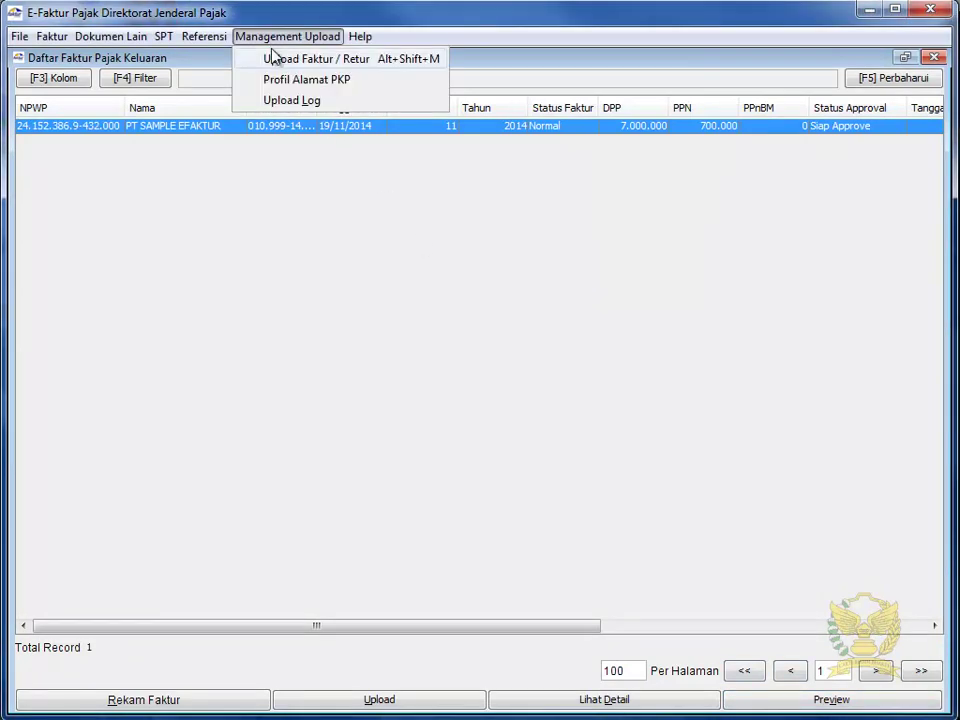
{"action": "left_click", "coordinate": [275, 57]}
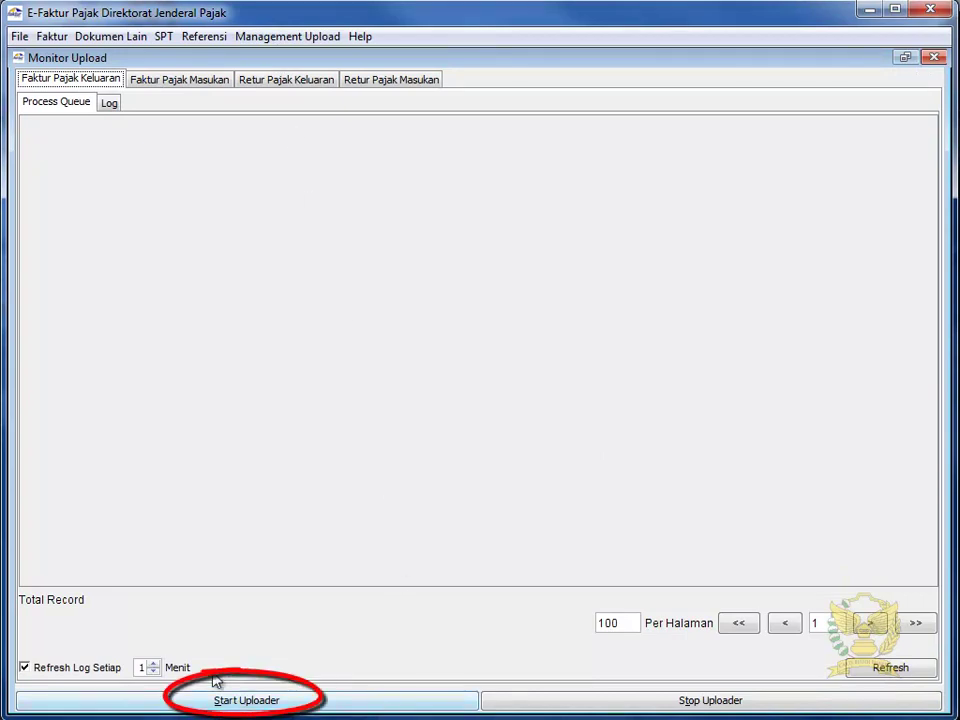
{"action": "left_click", "coordinate": [313, 703]}
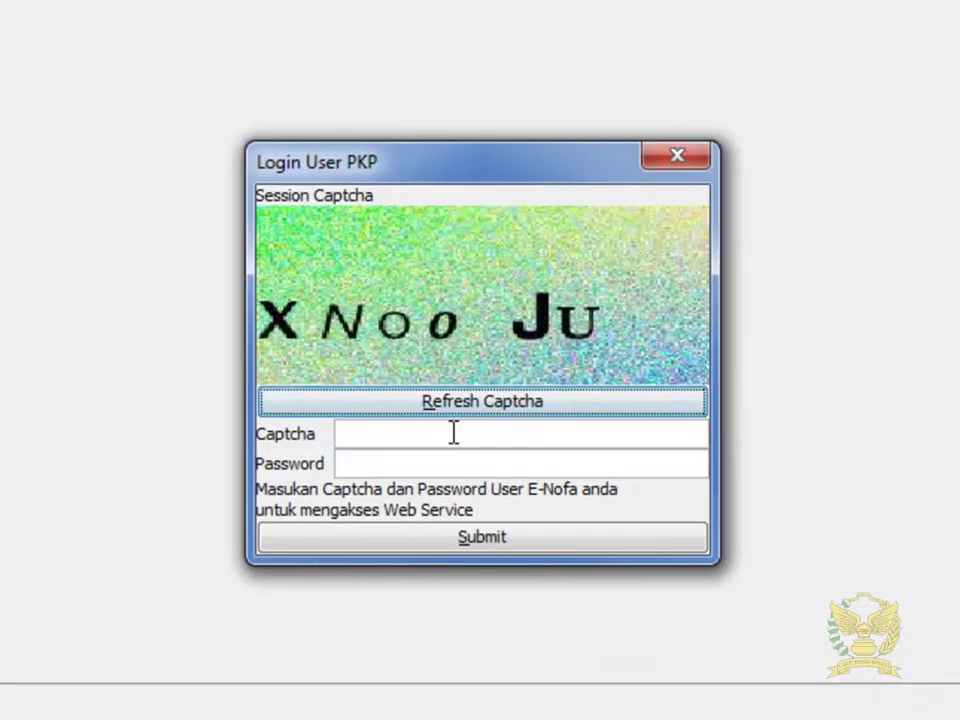
{"action": "left_click", "coordinate": [453, 432]}
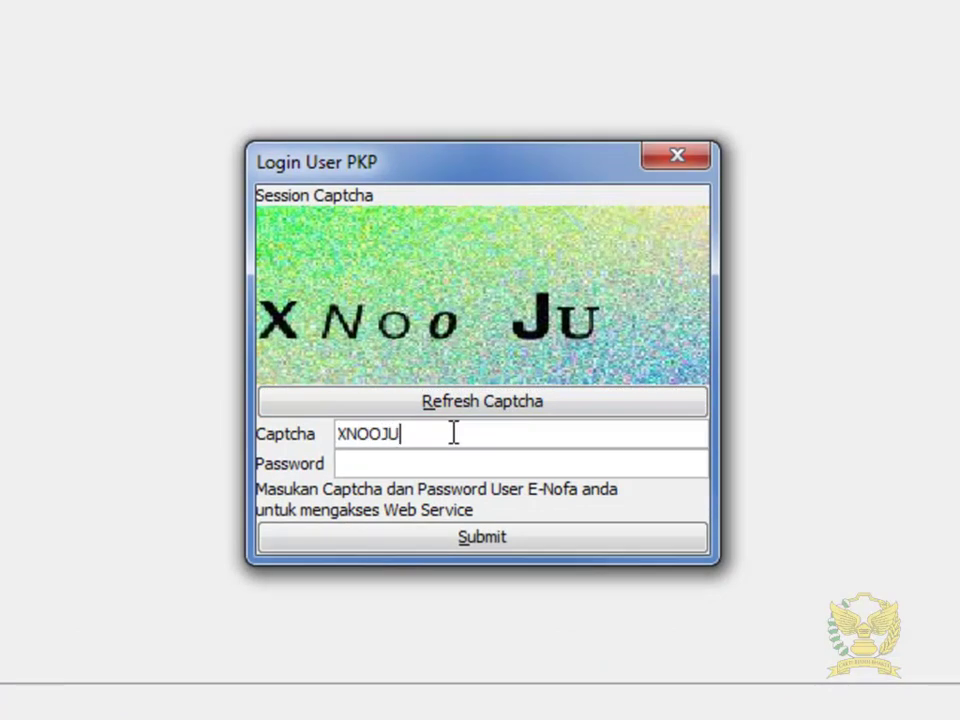
{"action": "type", "text": "•••••••••"}
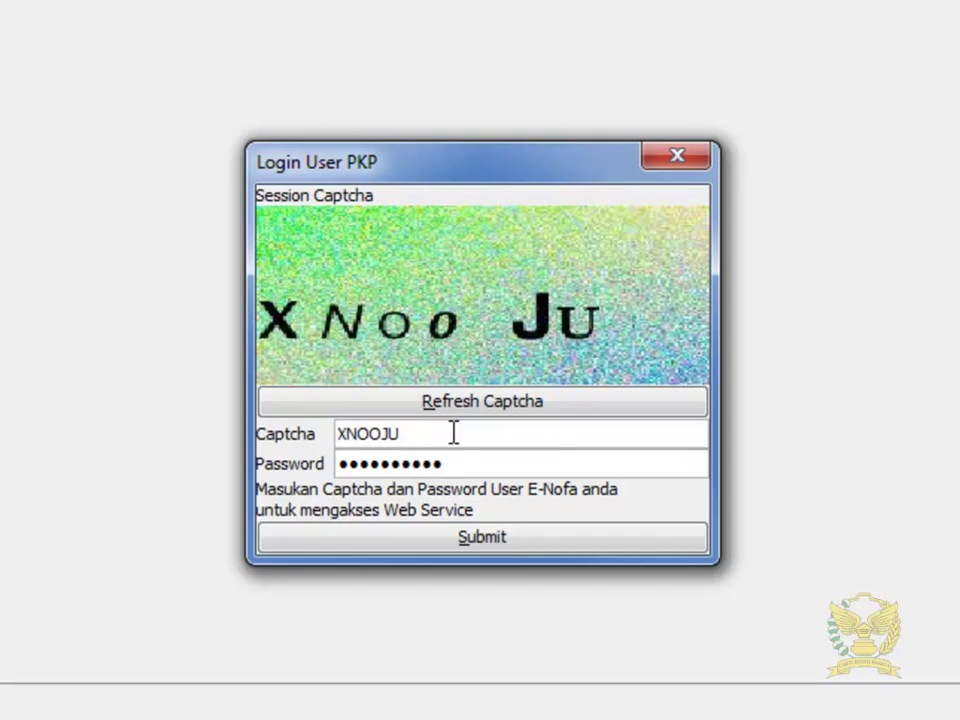
{"action": "left_click", "coordinate": [484, 544]}
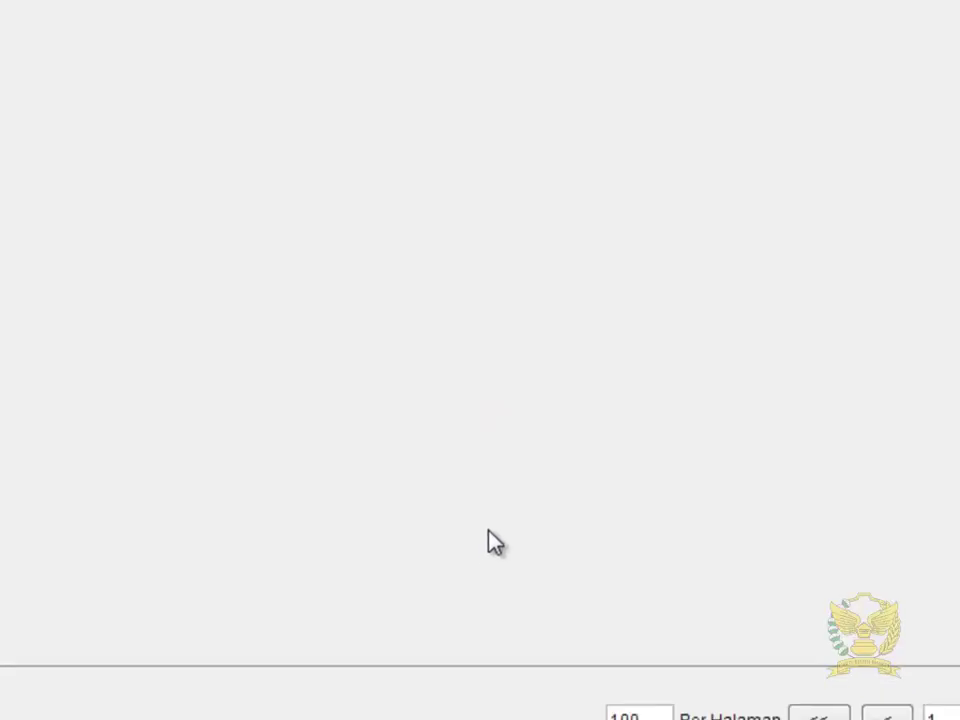
{"action": "left_click", "coordinate": [500, 425]}
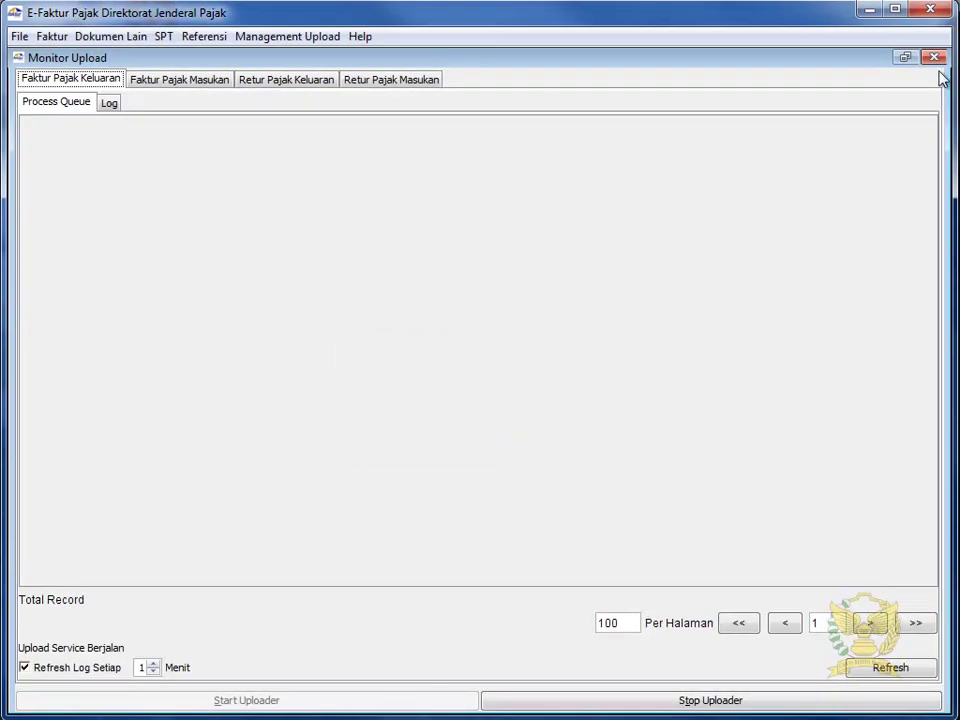
Close Monitor Upload and refresh with [F5] Perbaharui so the invoice shows Approval Sukses.
{"action": "left_click", "coordinate": [933, 57]}
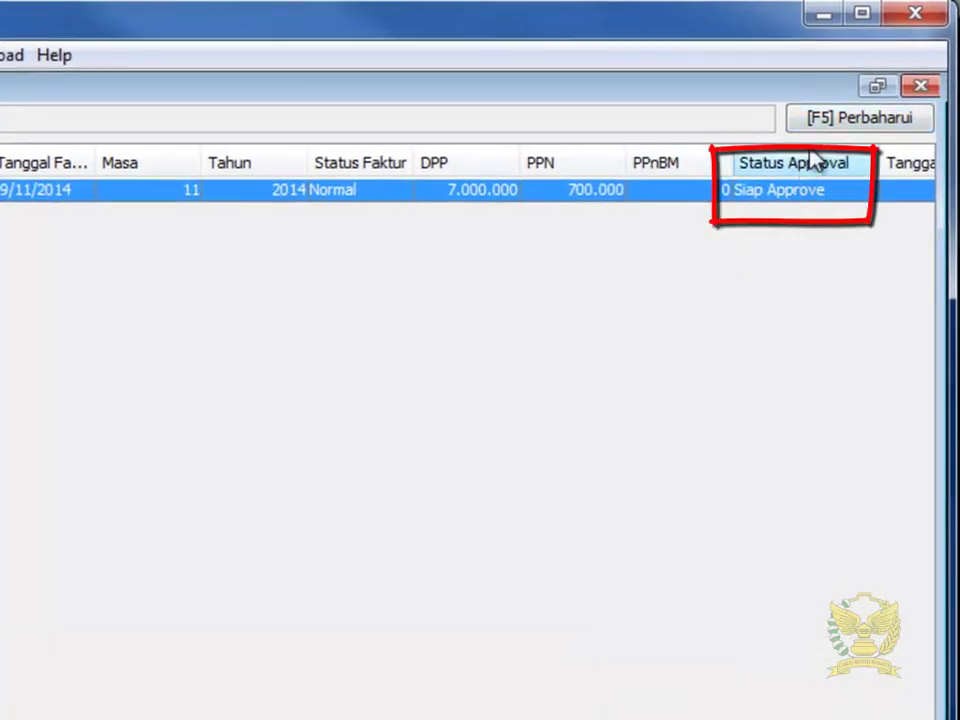
{"action": "left_click", "coordinate": [836, 124]}
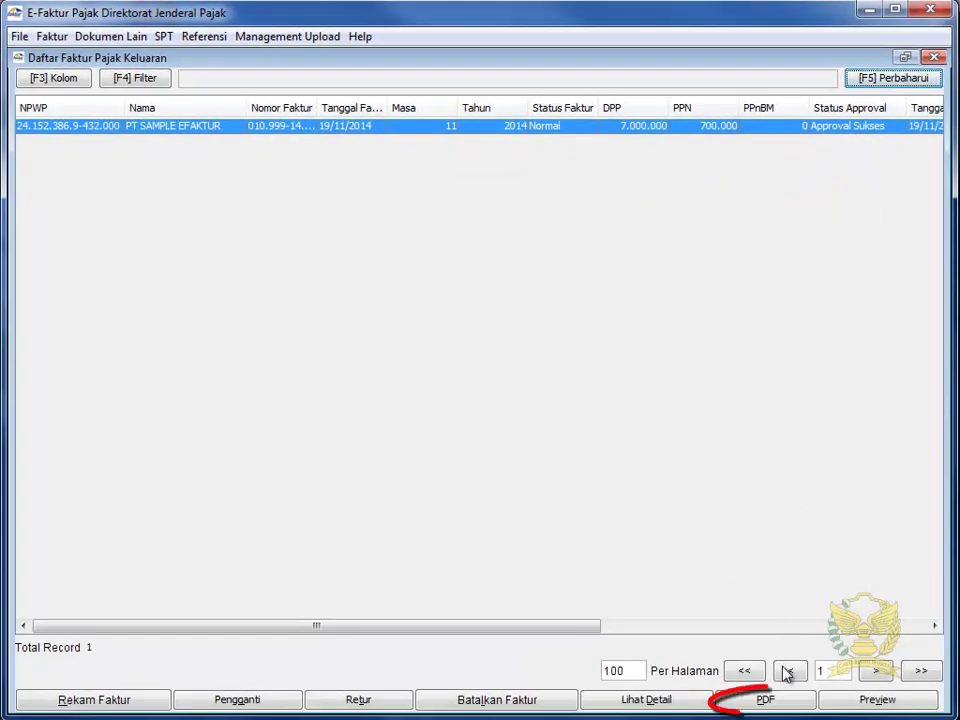
Export the invoice as PDF named FakturContoh in Desktop's eFaktur folder, confirming Cetak PDF selesai.
{"action": "left_click", "coordinate": [765, 700]}
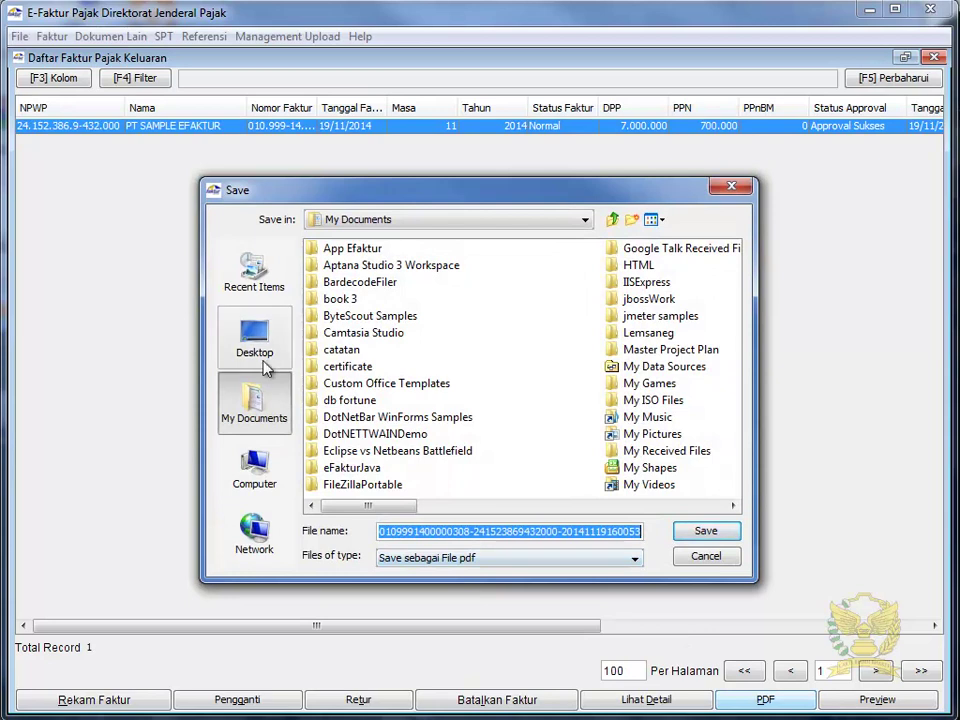
{"action": "left_click", "coordinate": [254, 338]}
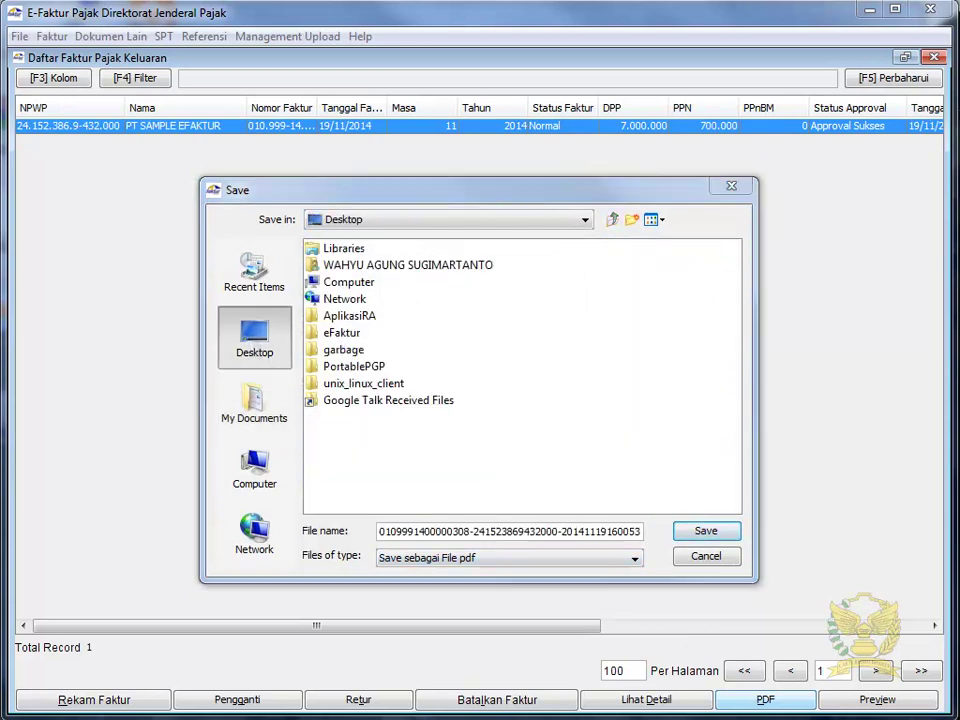
{"action": "left_click", "coordinate": [344, 338]}
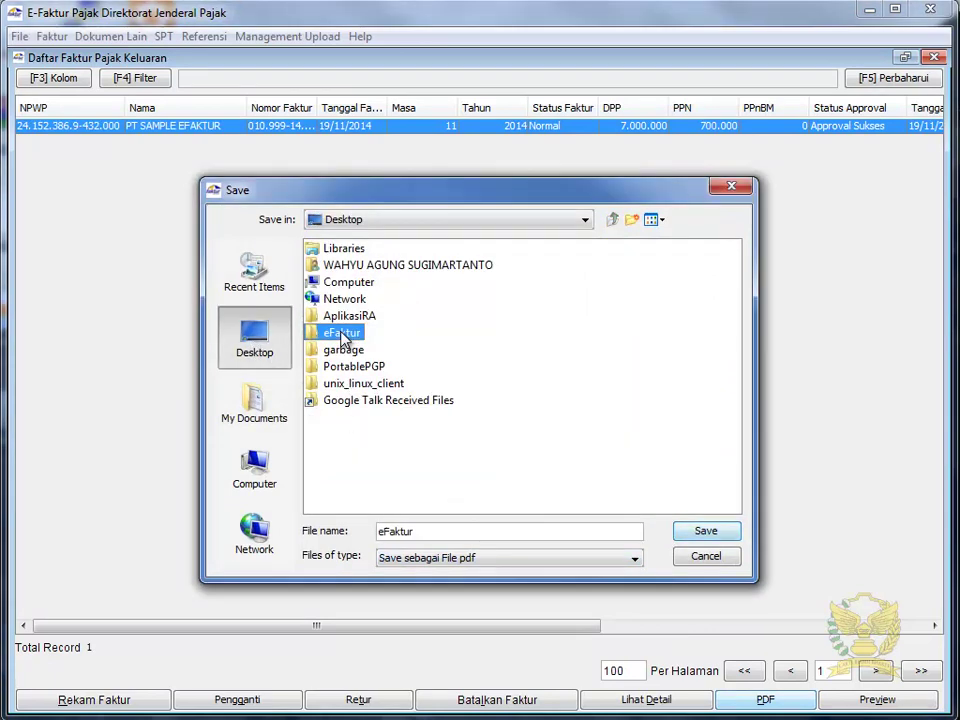
{"action": "double_click", "coordinate": [344, 336]}
{"action": "left_click_drag", "start_coordinate": [553, 531], "coordinate": [343, 535]}
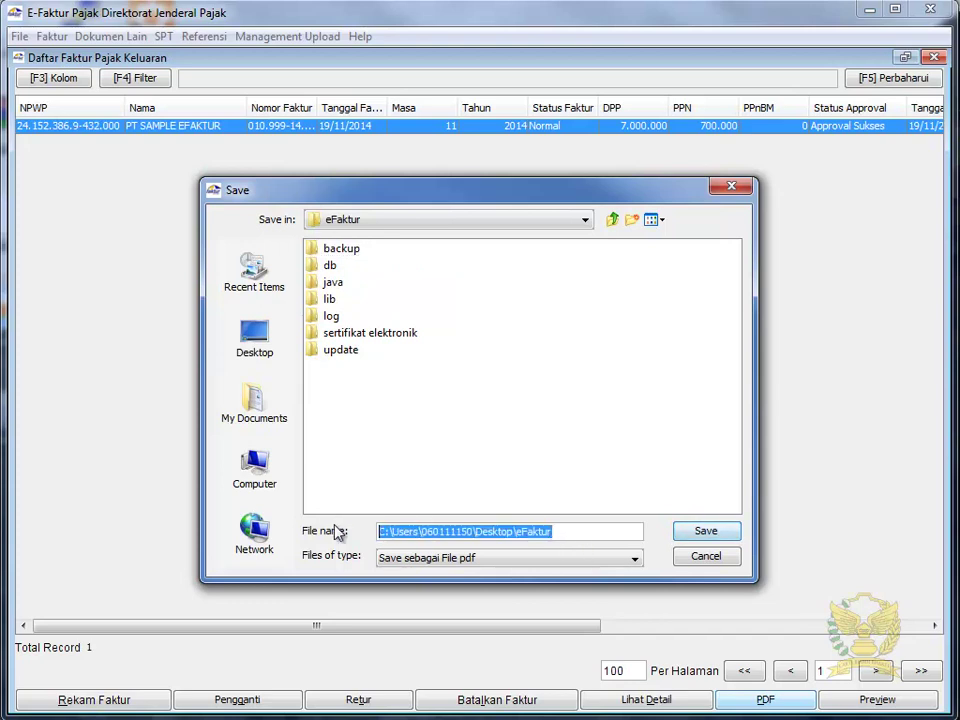
{"action": "type", "text": "FakturContoh"}
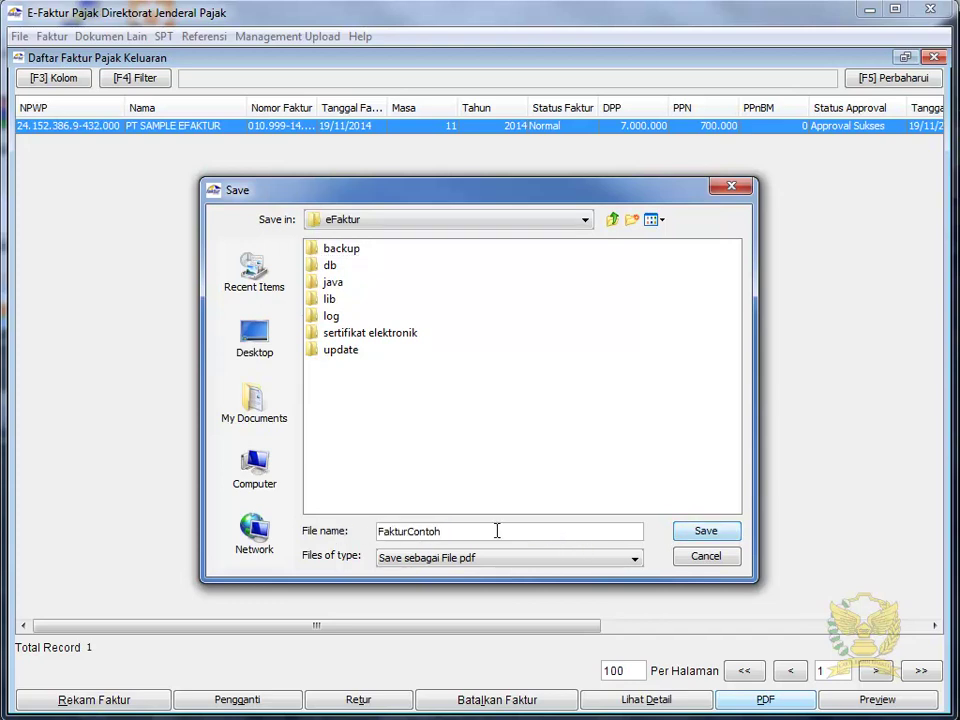
{"action": "left_click", "coordinate": [724, 539]}
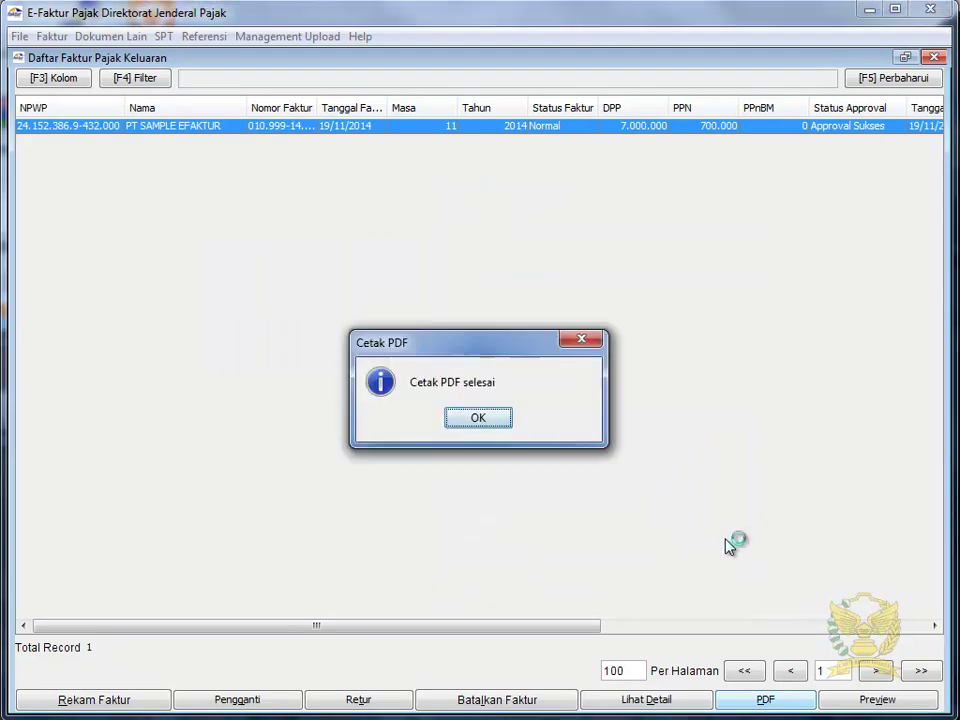
{"action": "left_click", "coordinate": [490, 423]}
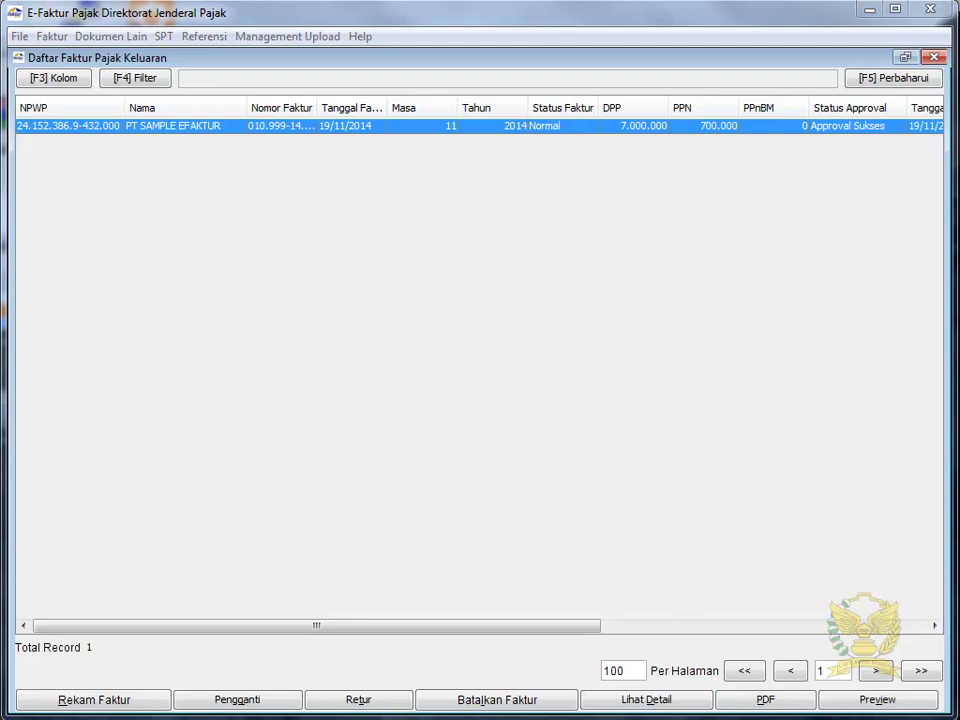
Open FakturContoh.pdf from the eFaktur folder and scroll down to the DPP 7.000.000 and PPN 700.000 totals.
{"action": "left_click", "coordinate": [50, 718]}
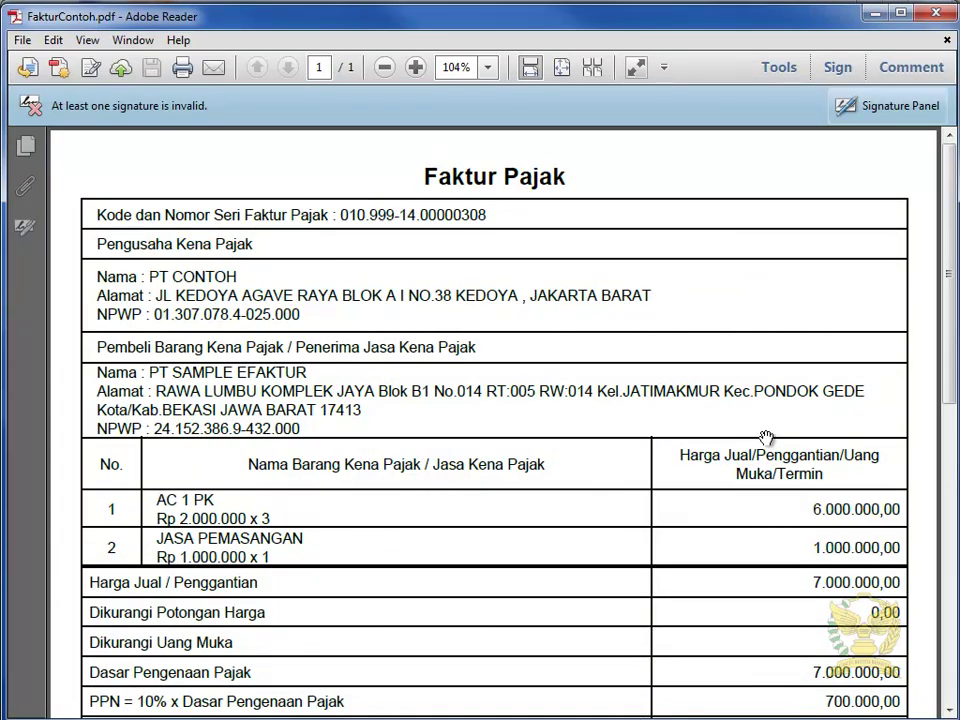
{"action": "scroll", "coordinate": [760, 461], "scroll_direction": "down", "scroll_amount": 1}
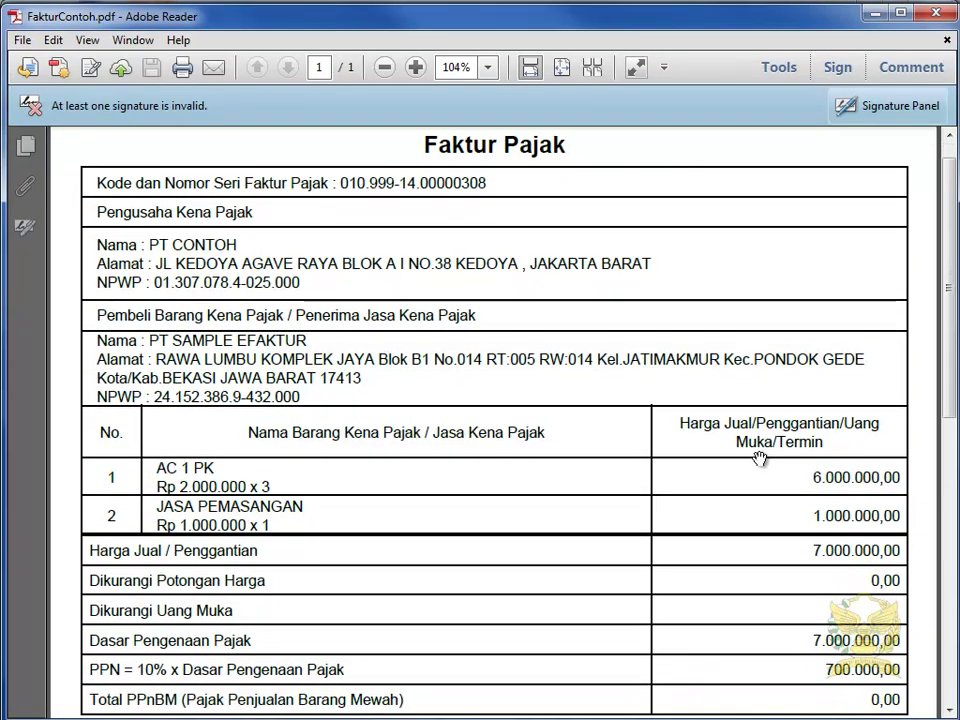
{"action": "scroll", "coordinate": [788, 510], "scroll_direction": "down", "scroll_amount": 2}
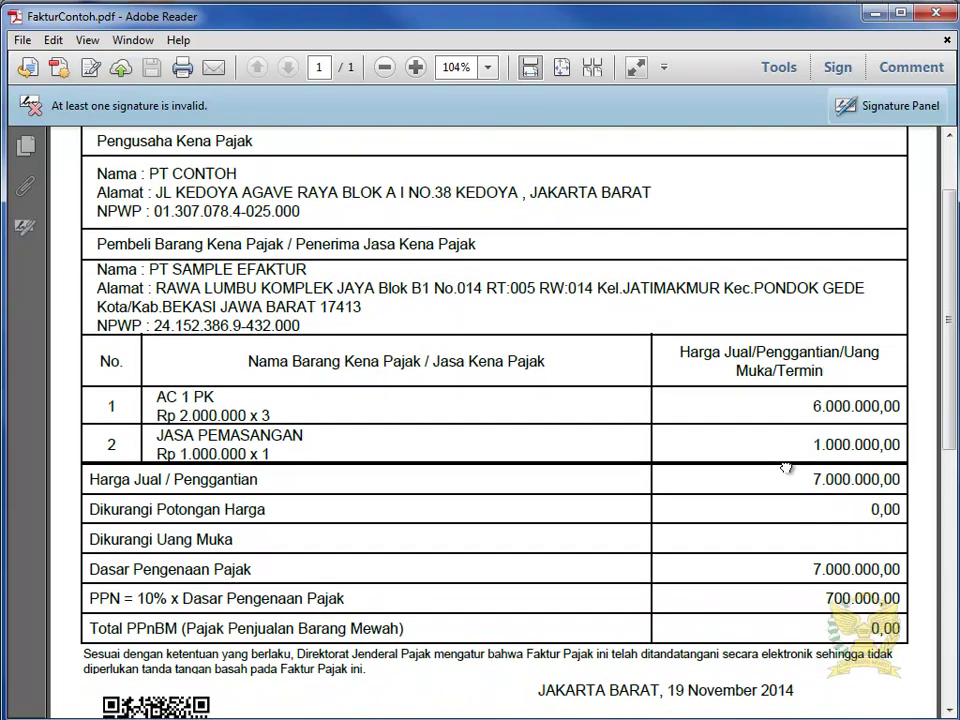